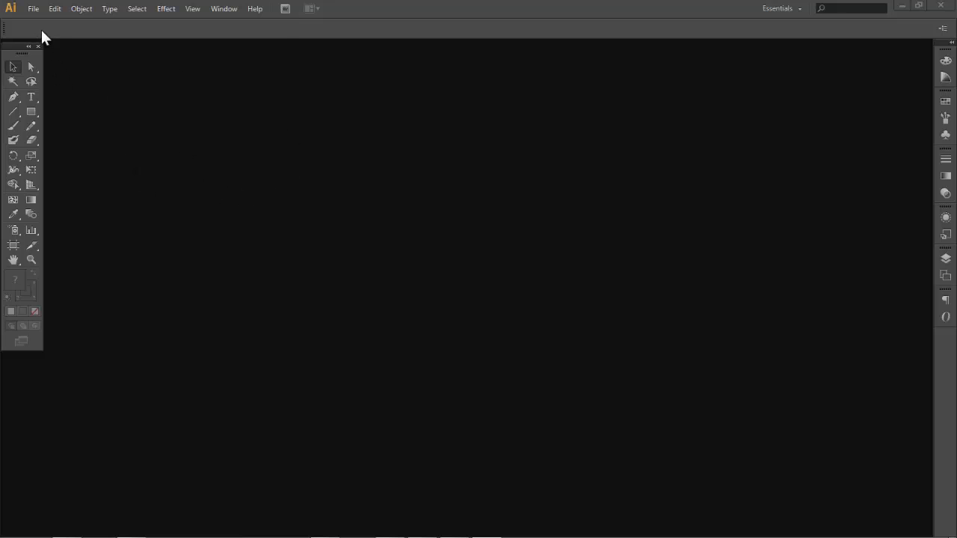
- Start a new document named "artboard" and choose the Devices profile
{"action": "left_click", "coordinate": [33, 10]}
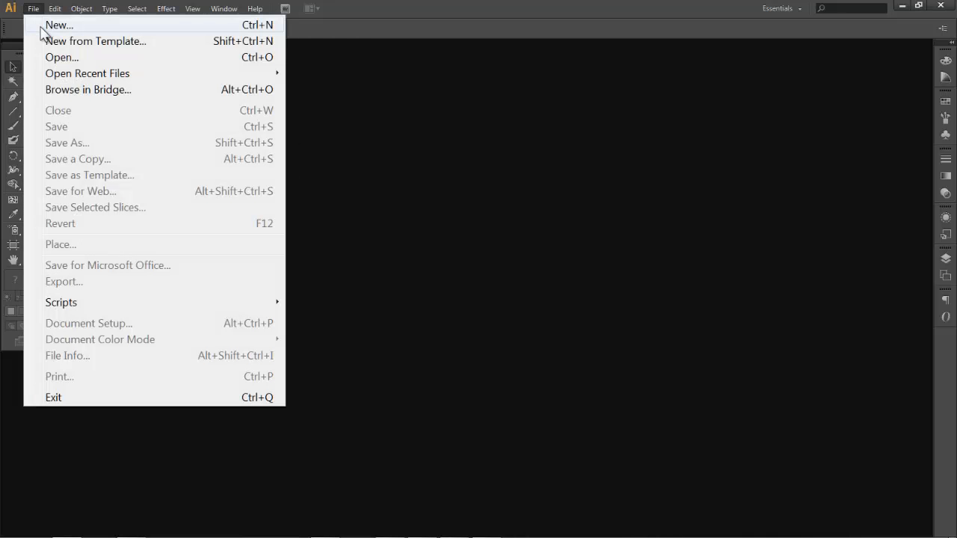
{"action": "left_click", "coordinate": [41, 27]}
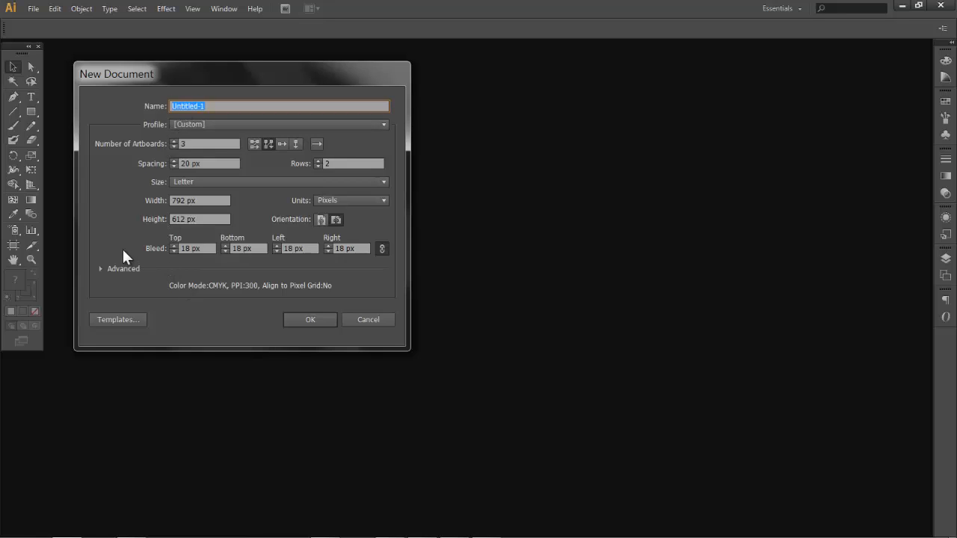
{"action": "type", "text": "artboard"}
{"action": "left_click", "coordinate": [213, 126]}
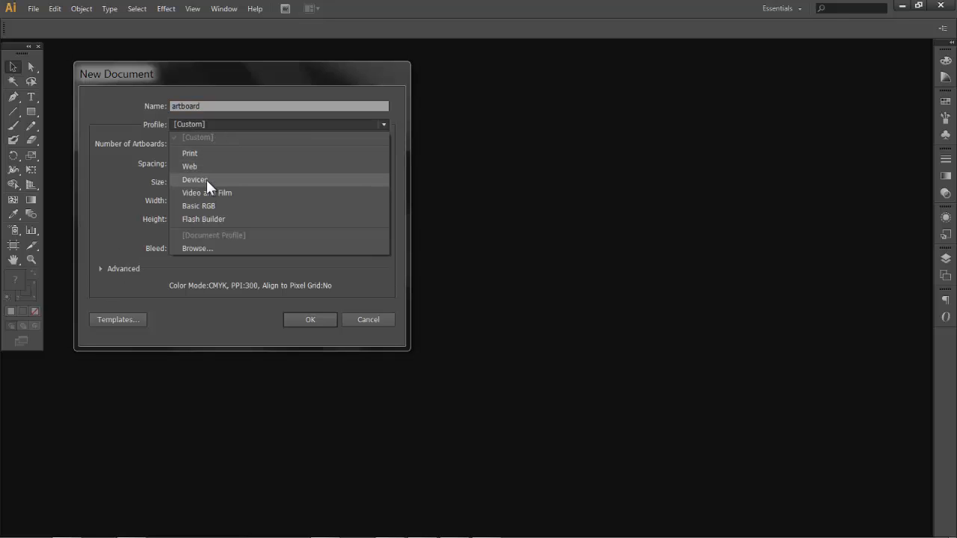
{"action": "left_click", "coordinate": [207, 179]}
- Try the Web profile for the new document and set the profile back to Devices
{"action": "left_click", "coordinate": [212, 125]}
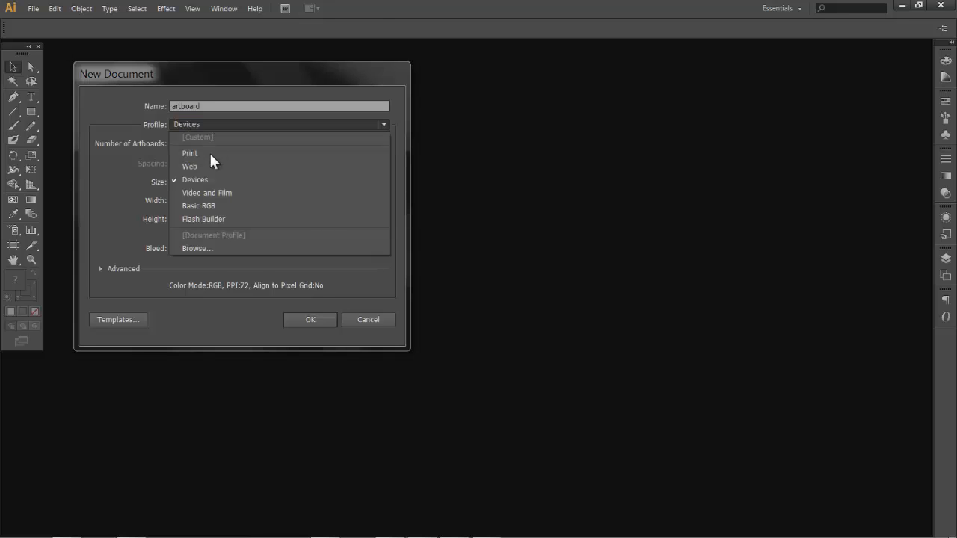
{"action": "left_click", "coordinate": [200, 164]}
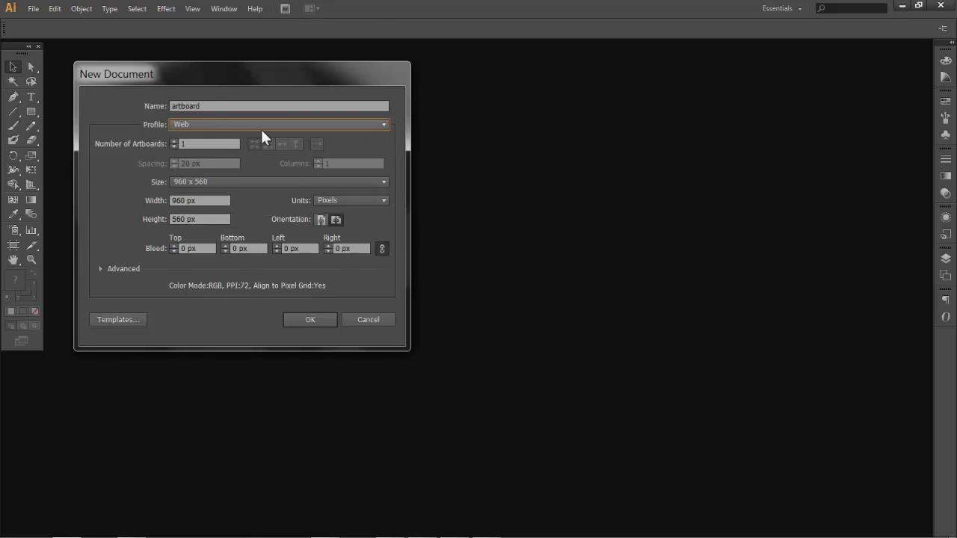
{"action": "left_click", "coordinate": [224, 127]}
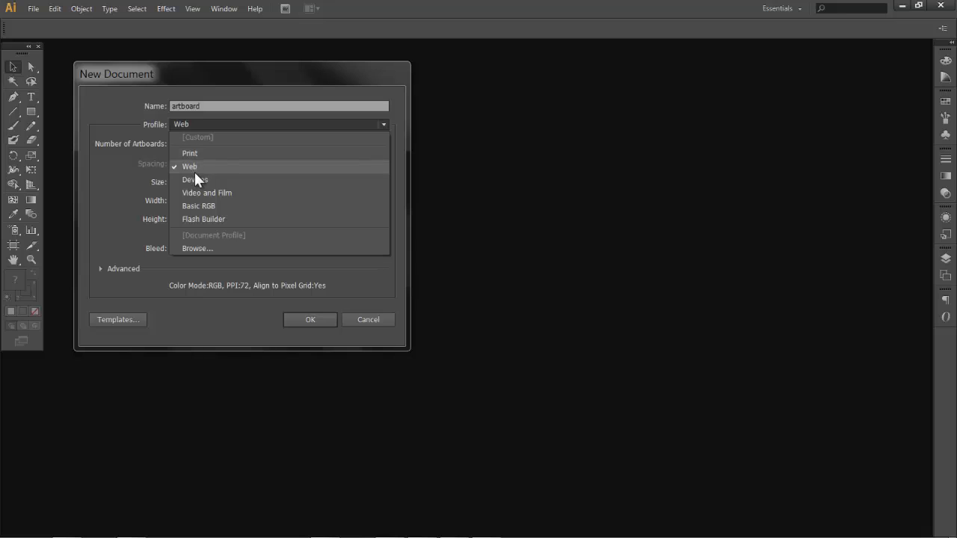
{"action": "left_click", "coordinate": [193, 180]}
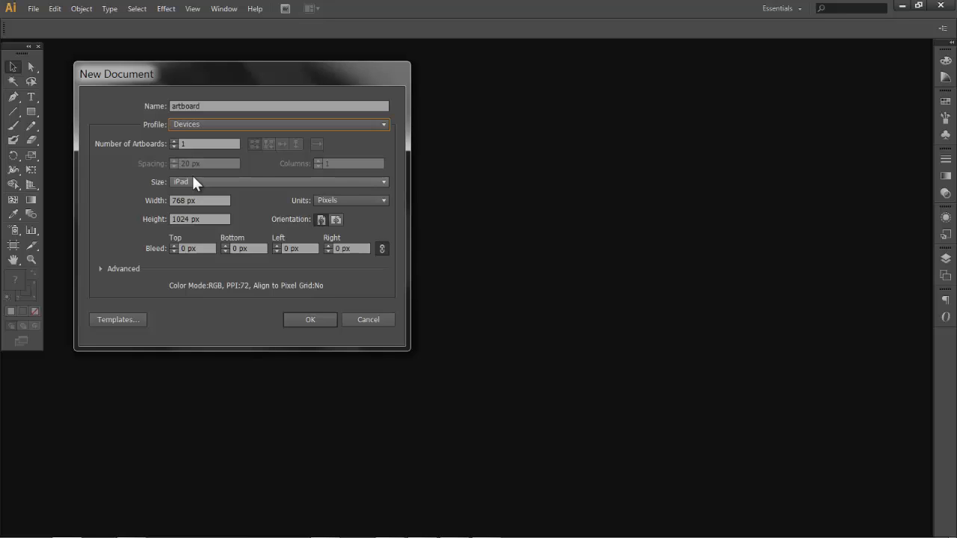
{"action": "left_click", "coordinate": [200, 125]}
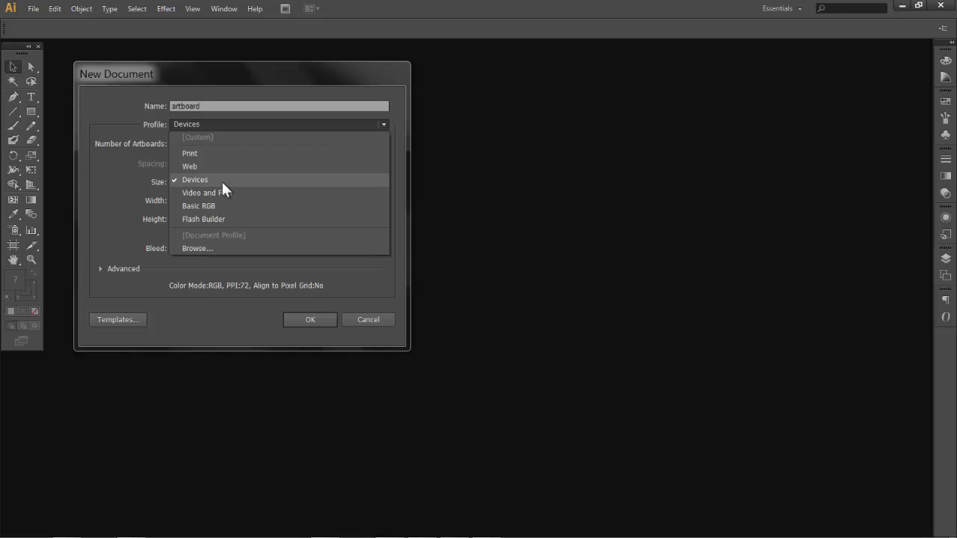
{"action": "left_click", "coordinate": [196, 180]}
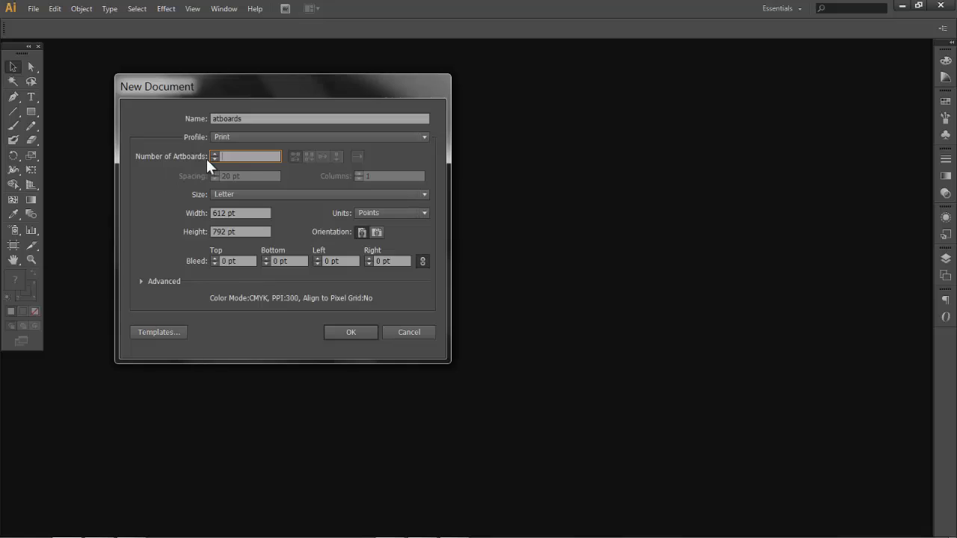
- Set the number of artboards to 2 and create the Letter-size print document with the grid-by-row layout
{"action": "left_click", "coordinate": [215, 153]}
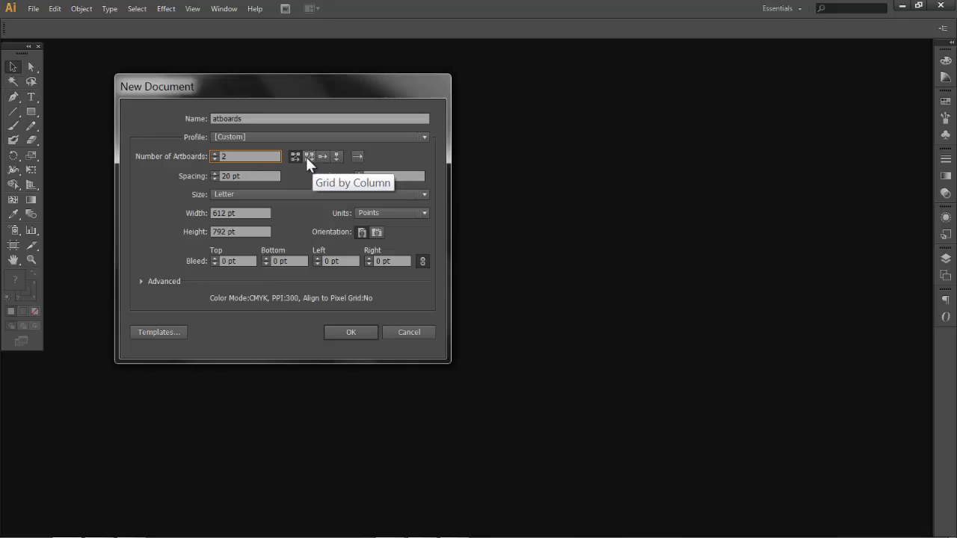
{"action": "left_click", "coordinate": [341, 333]}
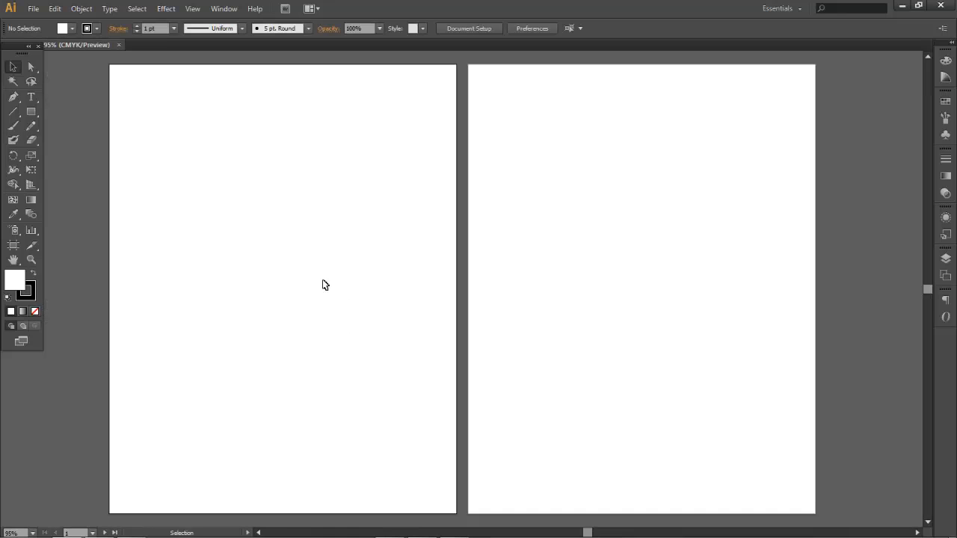
- Create a new document with two Letter-size artboards arranged in a grid by column
{"action": "left_click", "coordinate": [33, 9]}
{"action": "left_click", "coordinate": [34, 24]}
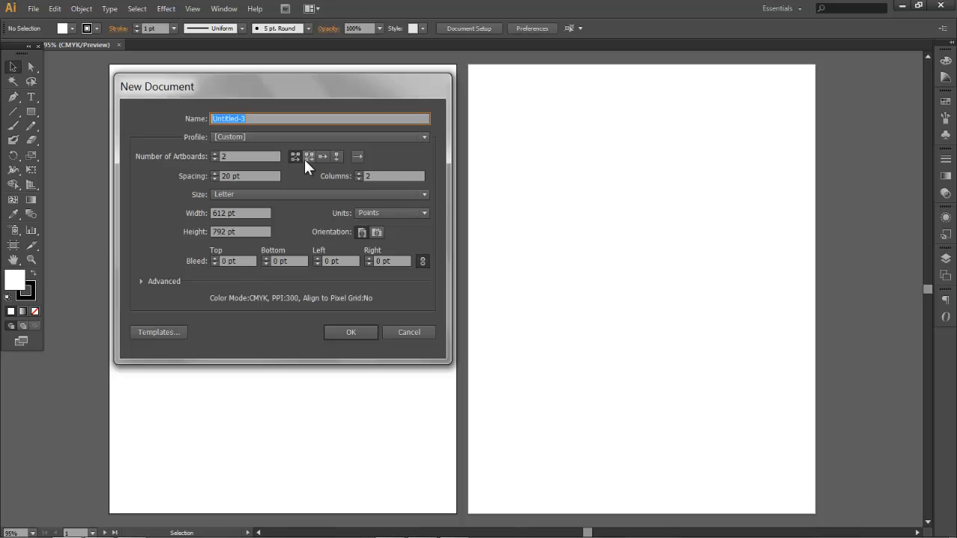
{"action": "left_click", "coordinate": [306, 158]}
{"action": "left_click", "coordinate": [334, 332]}
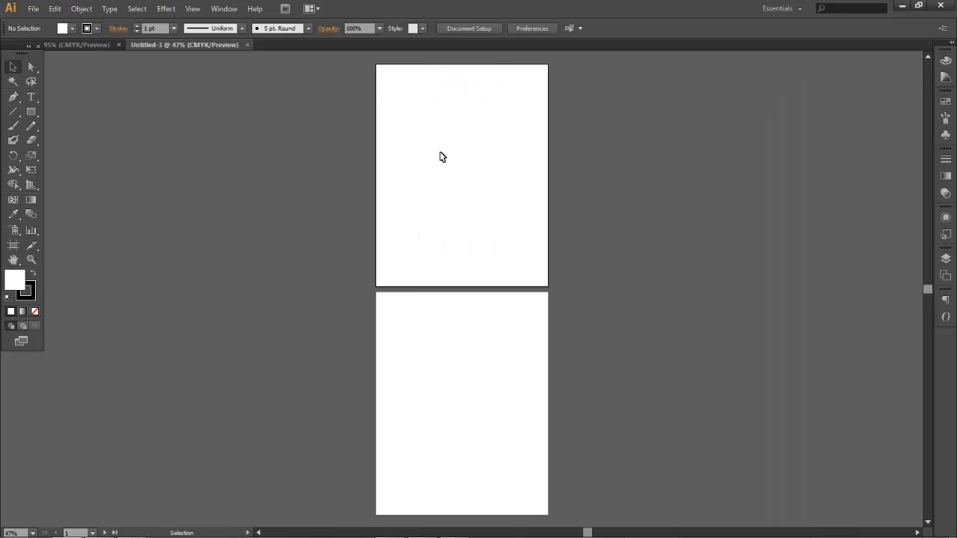
- Create another new document, keeping the settings of two Letter-size artboards in two rows
{"action": "left_click", "coordinate": [33, 8]}
{"action": "left_click", "coordinate": [33, 24]}
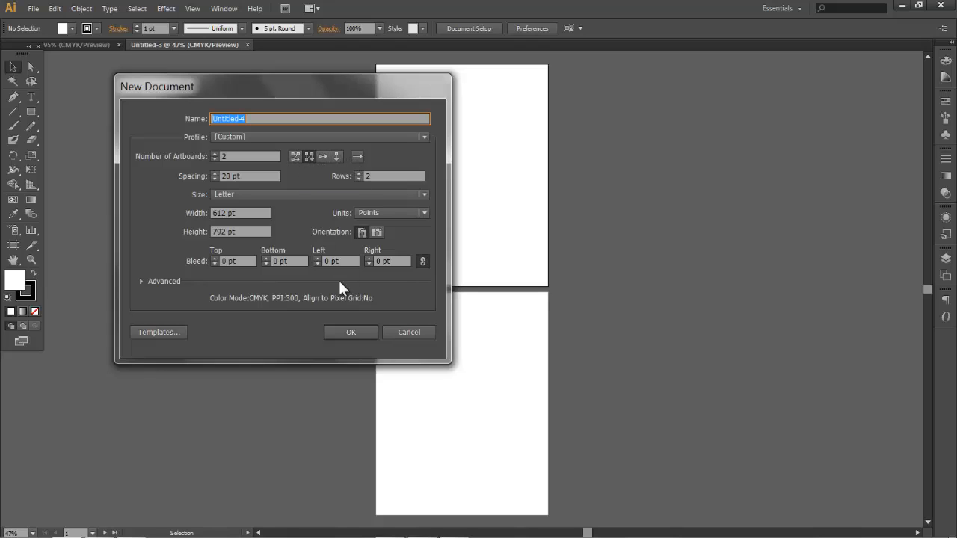
{"action": "left_click", "coordinate": [363, 331]}
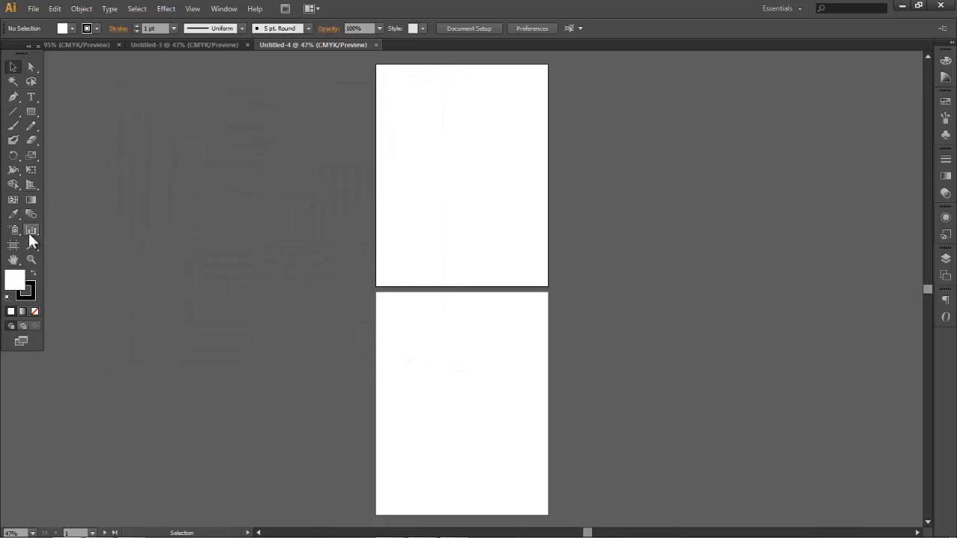
- Reshape Artboard 1 into a wider, shorter landscape rectangle with the Artboard tool and select Artboard 2
{"action": "left_click", "coordinate": [10, 248]}
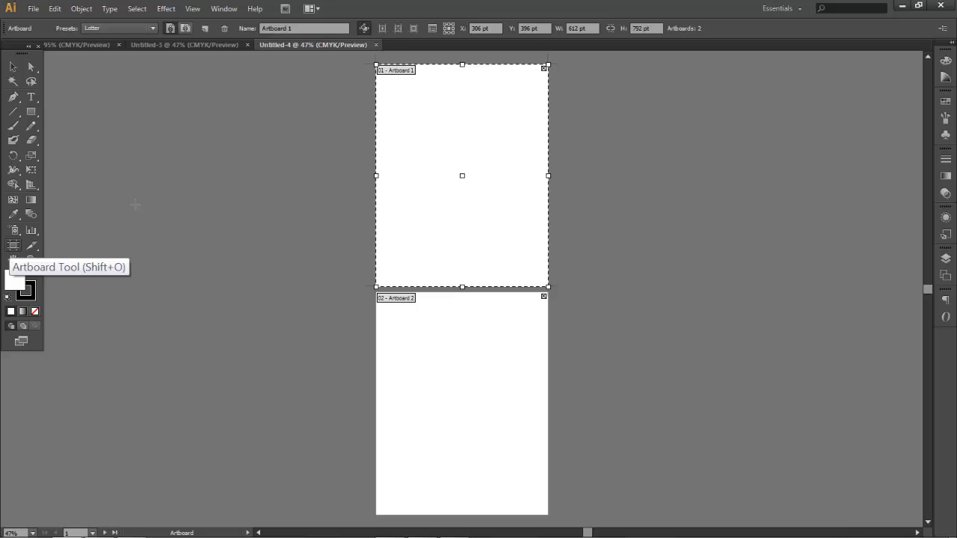
{"action": "left_click_drag", "start_coordinate": [376, 65], "coordinate": [225, 125]}
{"action": "left_click", "coordinate": [376, 293]}
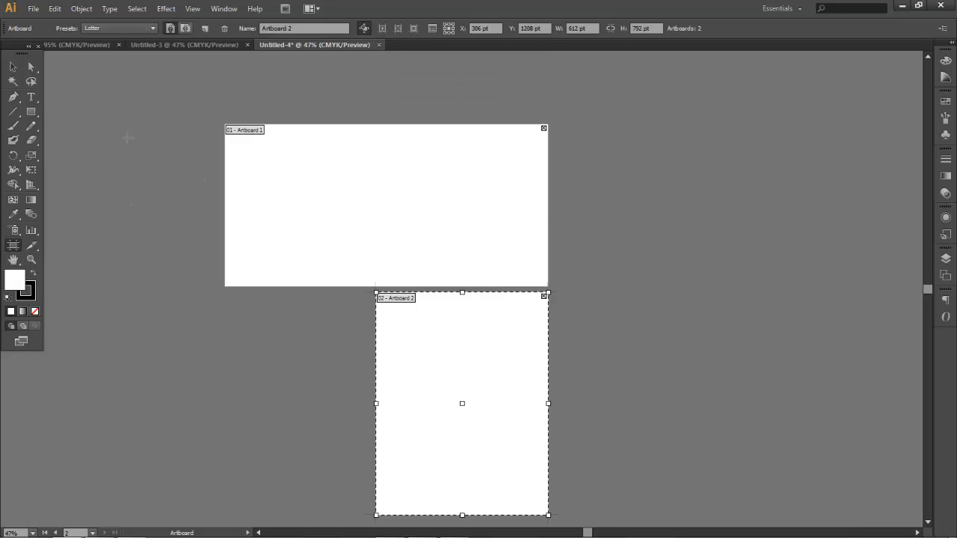
{"action": "left_click", "coordinate": [379, 44]}
{"action": "left_click", "coordinate": [501, 292]}
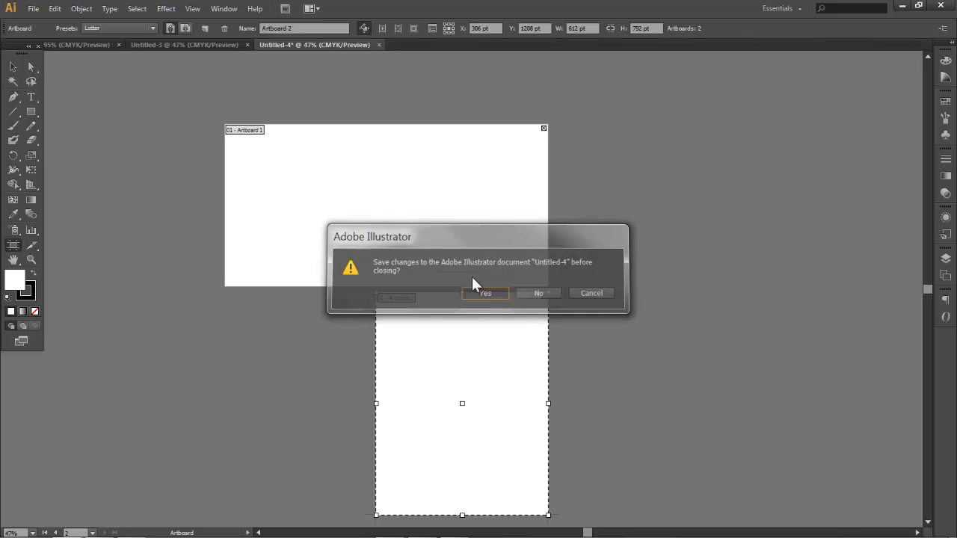
{"action": "left_click", "coordinate": [914, 488]}
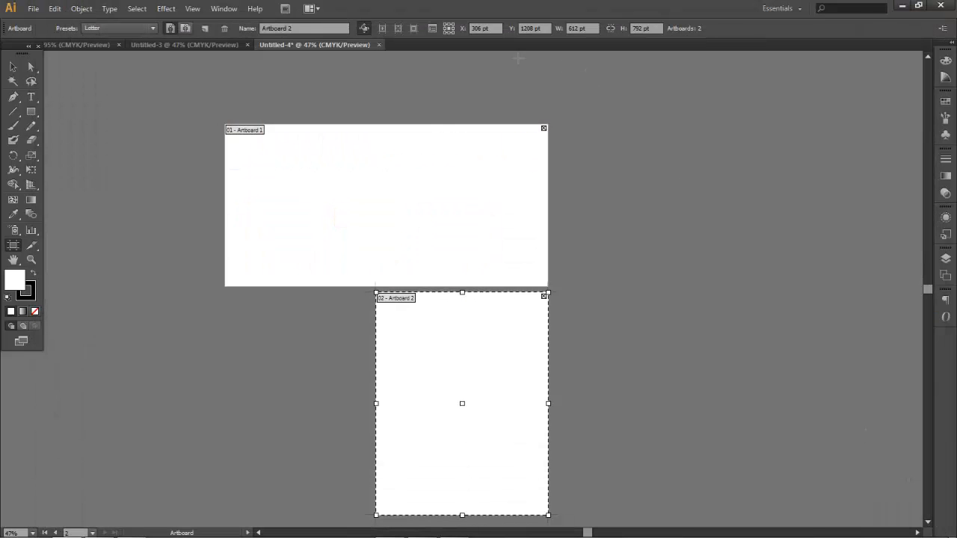
- Create a new document named "artboards" with the Devices profile and four iPad-size artboards in one column
{"action": "left_click", "coordinate": [34, 9]}
{"action": "left_click", "coordinate": [42, 26]}
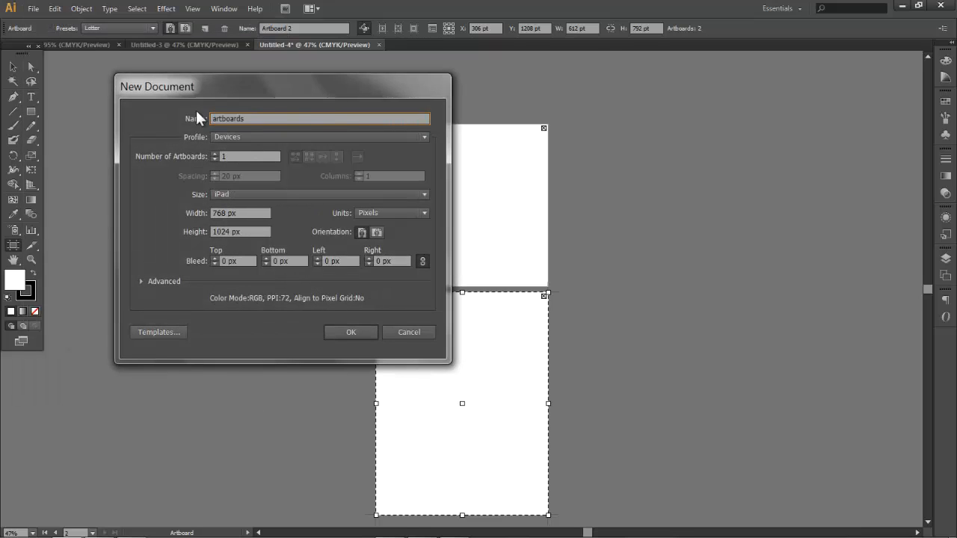
{"action": "left_click", "coordinate": [214, 153]}
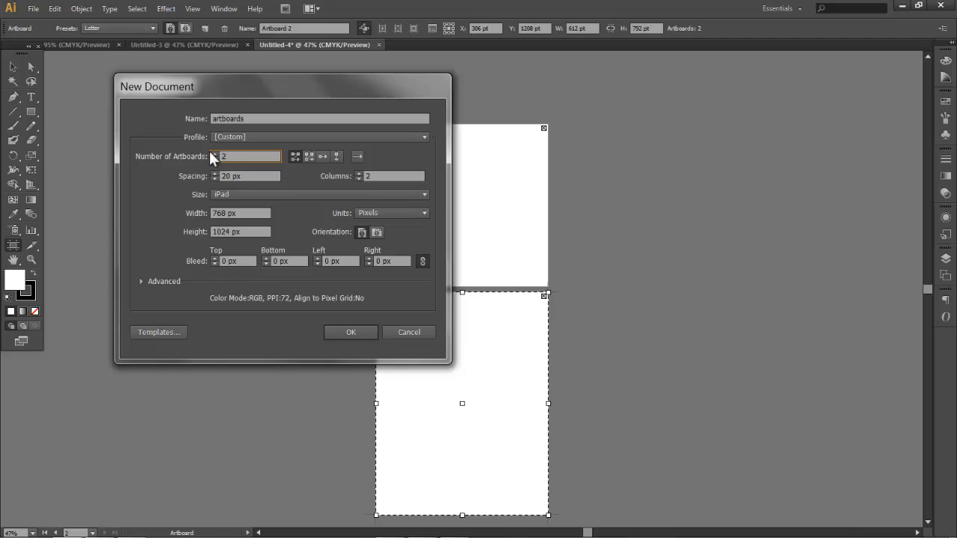
{"action": "left_click", "coordinate": [358, 179]}
{"action": "left_click", "coordinate": [337, 332]}
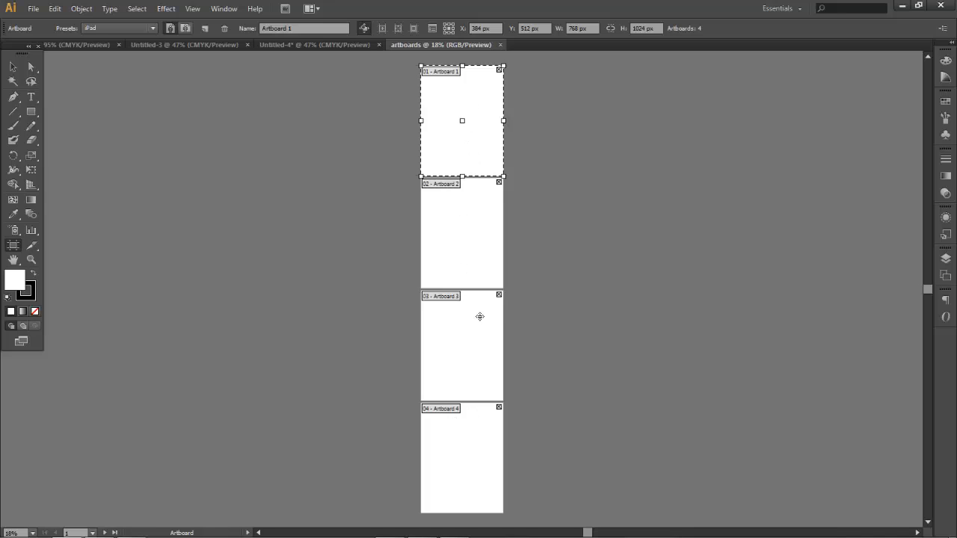
- Start another new document and try the iPhone, Xoom, Fire/Nook and Galaxy S size presets in turn
{"action": "left_click", "coordinate": [34, 8]}
{"action": "left_click", "coordinate": [34, 10]}
{"action": "left_click", "coordinate": [44, 25]}
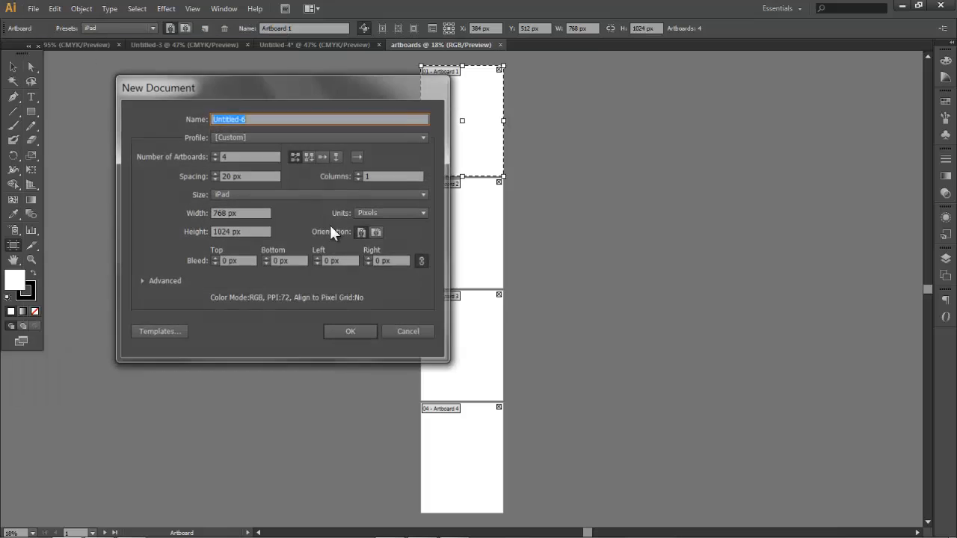
{"action": "left_click", "coordinate": [237, 195]}
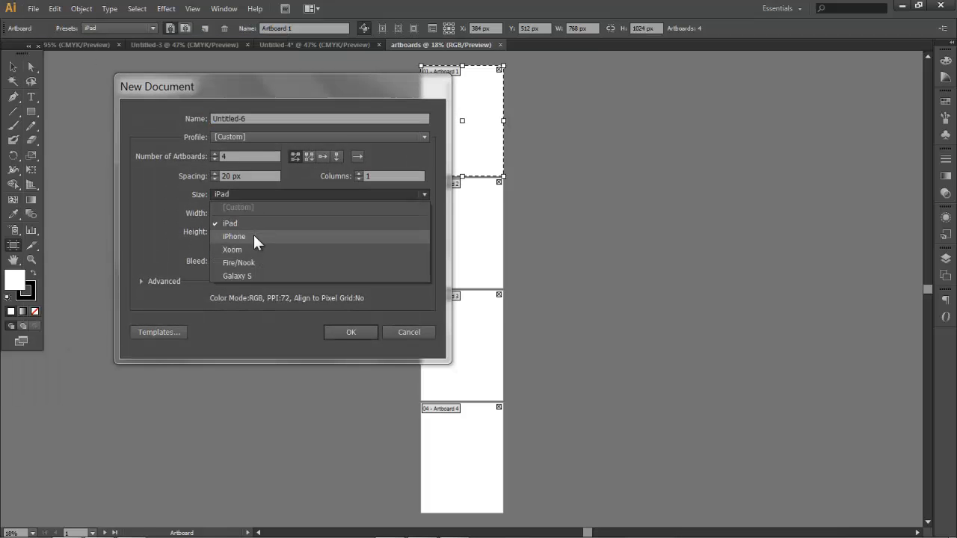
{"action": "left_click", "coordinate": [253, 236]}
{"action": "left_click", "coordinate": [243, 190]}
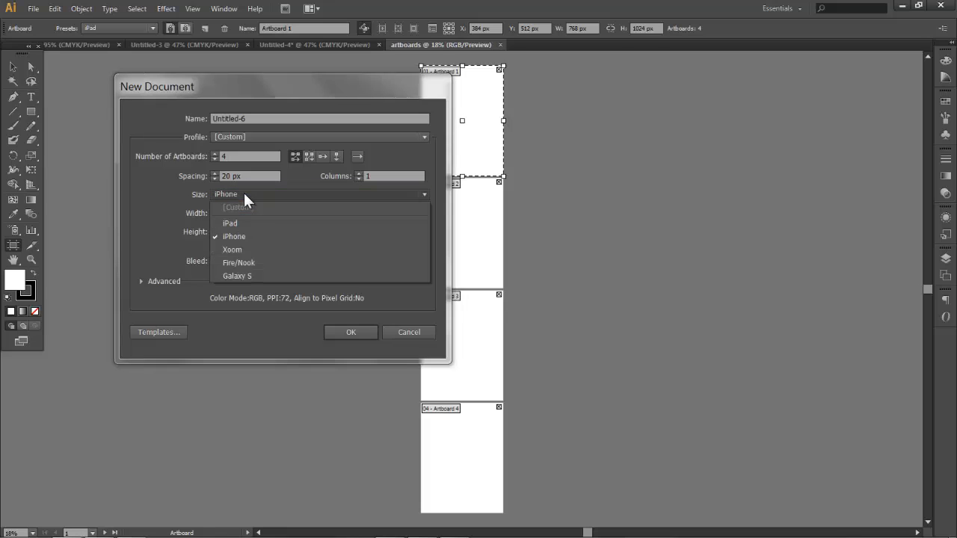
{"action": "left_click", "coordinate": [251, 247]}
{"action": "left_click", "coordinate": [257, 196]}
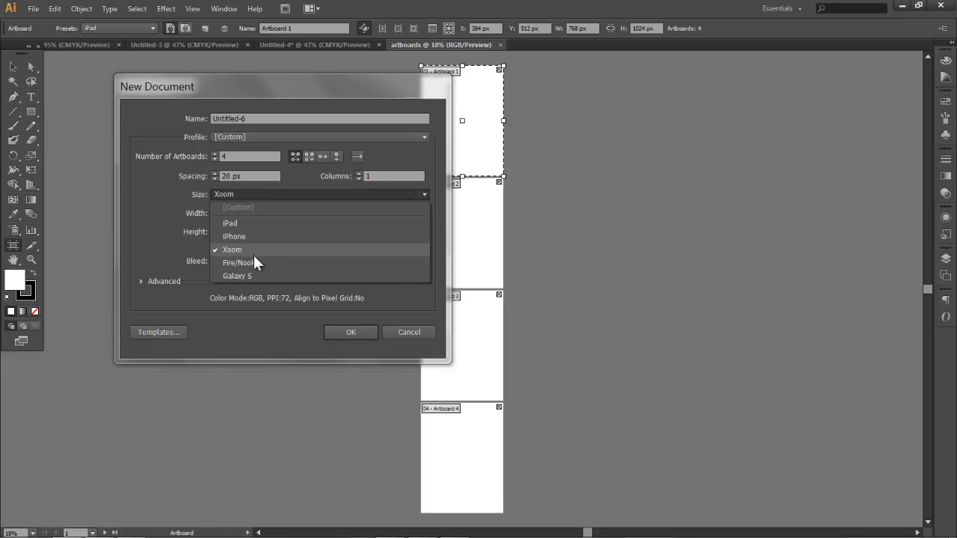
{"action": "left_click", "coordinate": [254, 263]}
{"action": "left_click", "coordinate": [261, 193]}
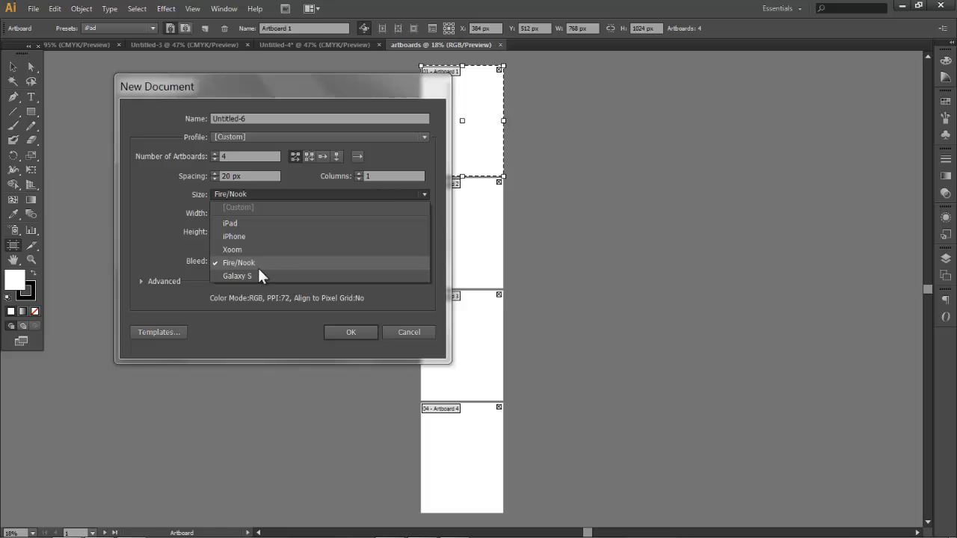
{"action": "left_click", "coordinate": [249, 276]}
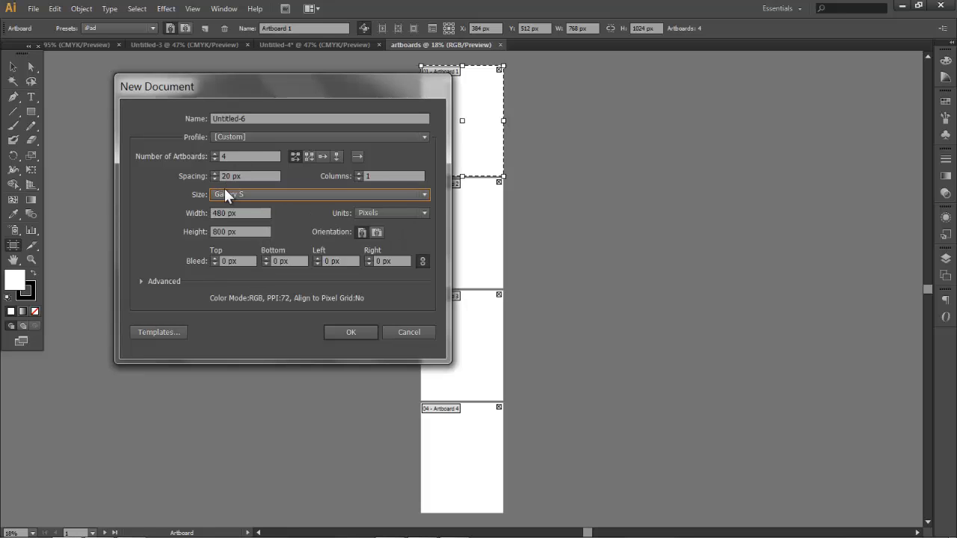
- Set the artboard size to iPad and create the document with four artboards
{"action": "left_click", "coordinate": [225, 190]}
{"action": "left_click", "coordinate": [246, 221]}
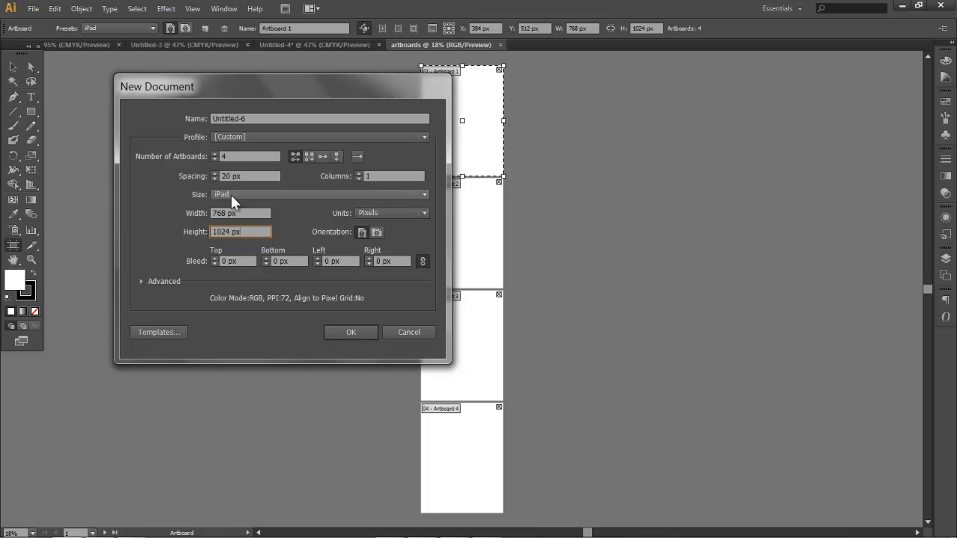
{"action": "left_click", "coordinate": [351, 335]}
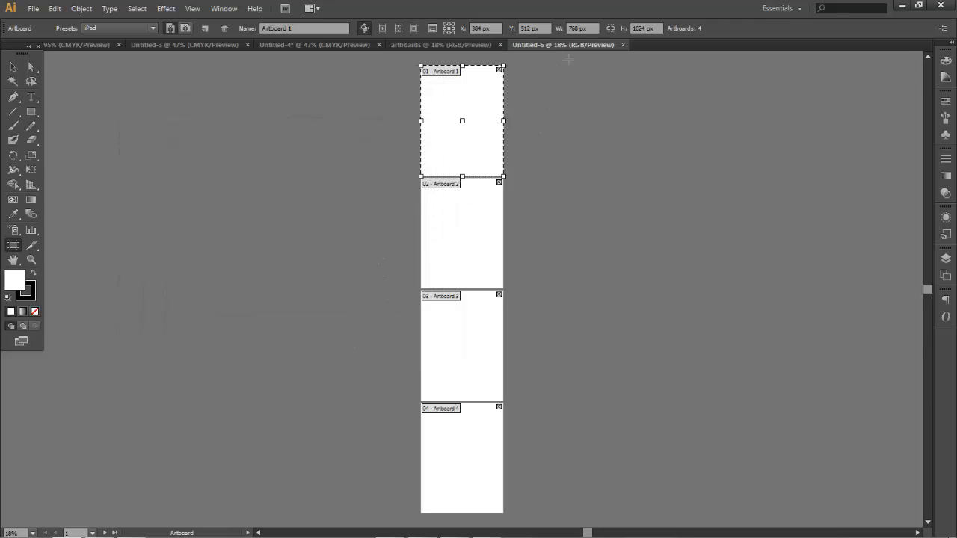
- Create a new document with the number of artboards set to 2 at iPad size in one column
{"action": "left_click", "coordinate": [33, 8]}
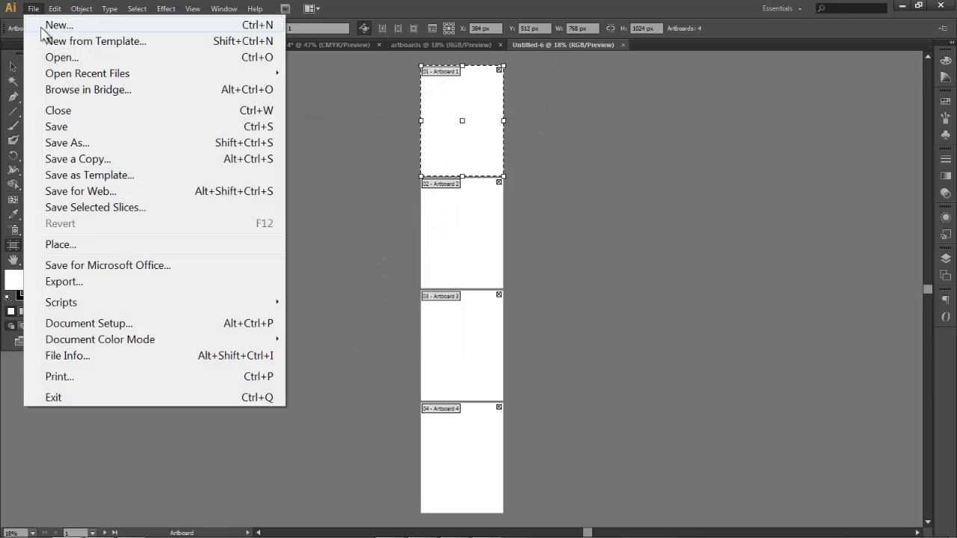
{"action": "left_click", "coordinate": [59, 25]}
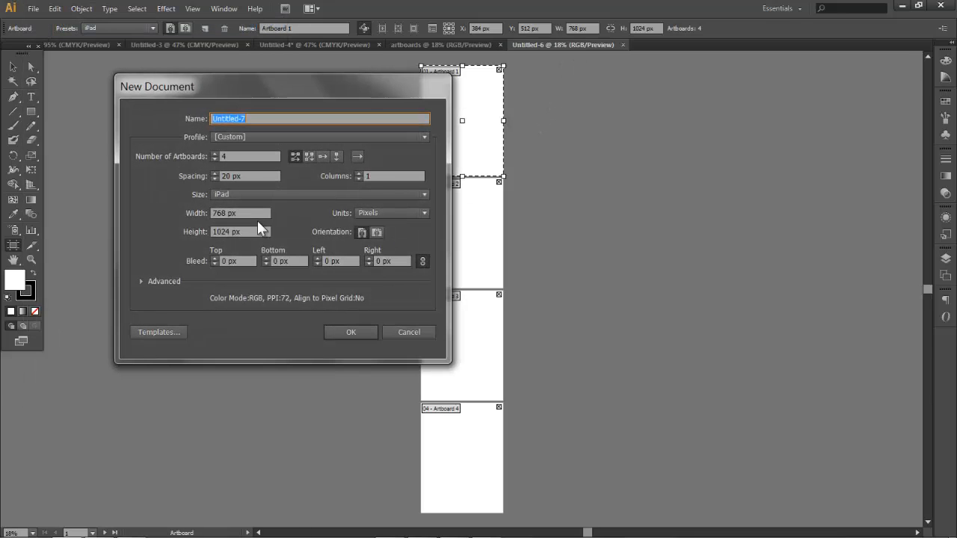
{"action": "left_click", "coordinate": [215, 159]}
{"action": "left_click", "coordinate": [335, 329]}
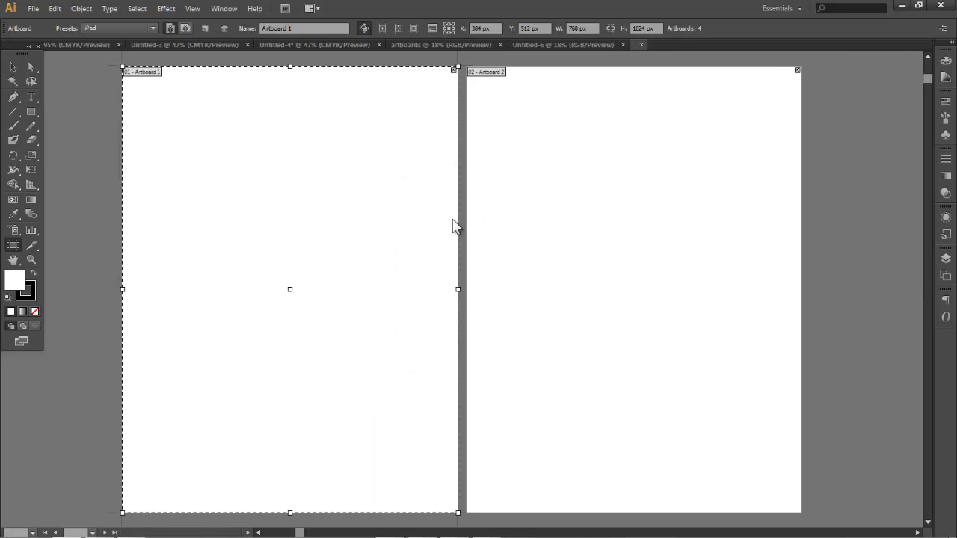
- Move Artboard 1 to about X -563 px, Y 518 px and Artboard 2 to about X 653 px, Y 848 px
{"action": "left_click_drag", "start_coordinate": [424, 214], "coordinate": [219, 214]}
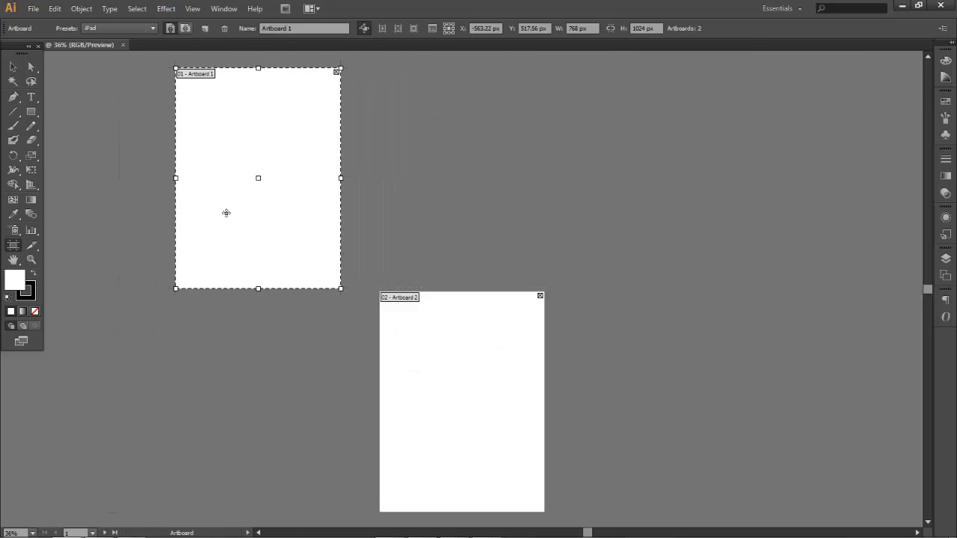
{"action": "left_click_drag", "start_coordinate": [469, 346], "coordinate": [489, 193]}
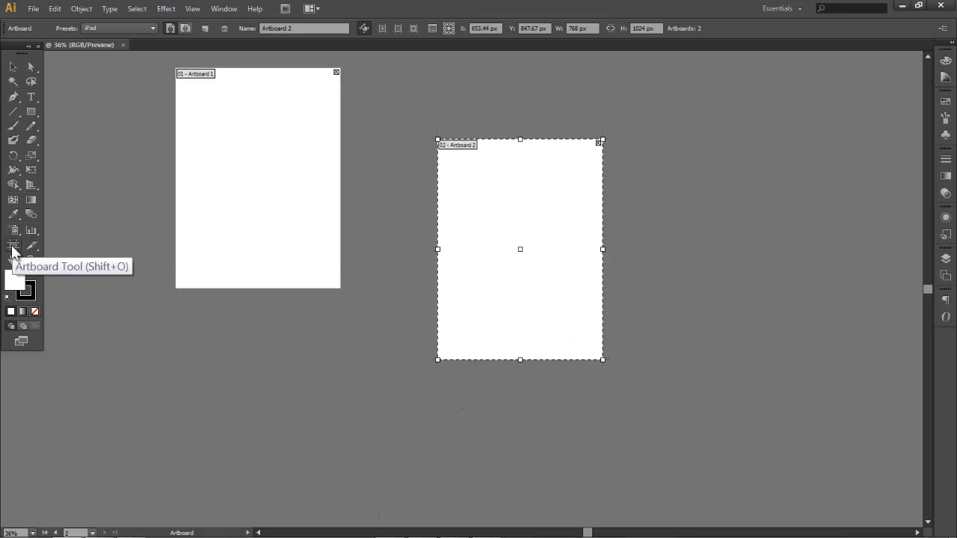
- Resize Artboard 1 to a landscape shape about 892 by 714 px, place it above Artboard 2, and widen it further
{"action": "left_click_drag", "start_coordinate": [234, 188], "coordinate": [210, 293]}
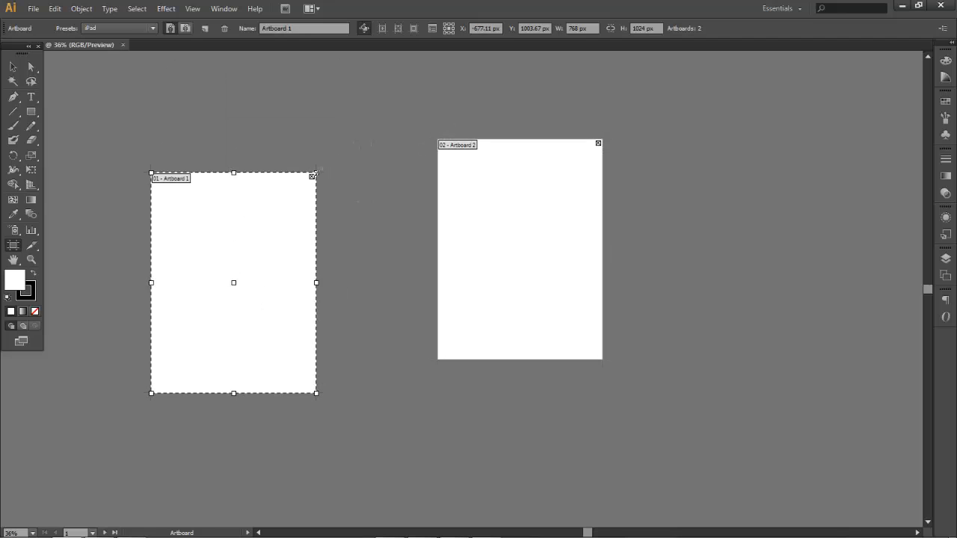
{"action": "left_click_drag", "start_coordinate": [314, 174], "coordinate": [440, 213]}
{"action": "left_click_drag", "start_coordinate": [382, 276], "coordinate": [302, 105]}
{"action": "scroll", "coordinate": [321, 150], "scroll_direction": "up", "scroll_amount": 3}
{"action": "left_click_drag", "start_coordinate": [313, 257], "coordinate": [545, 159]}
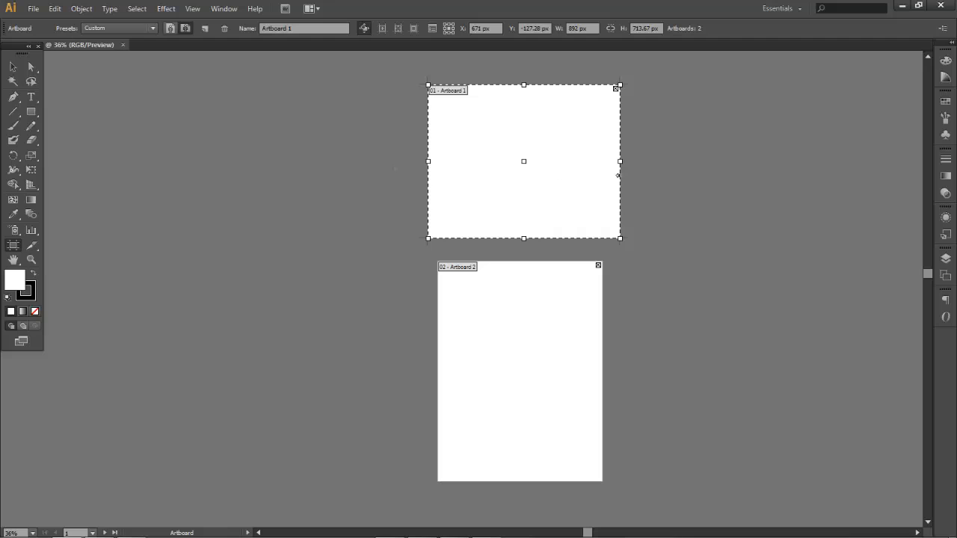
{"action": "left_click_drag", "start_coordinate": [620, 161], "coordinate": [653, 160]}
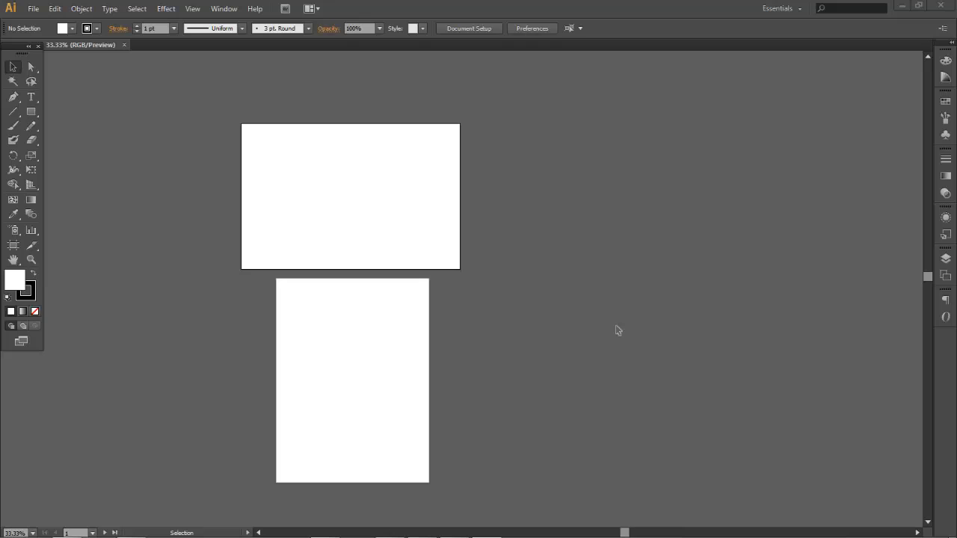
- Open the Artboard Options for Artboard 1, look through the available size presets, and close the dialog keeping the Custom size
{"action": "double_click", "coordinate": [12, 247]}
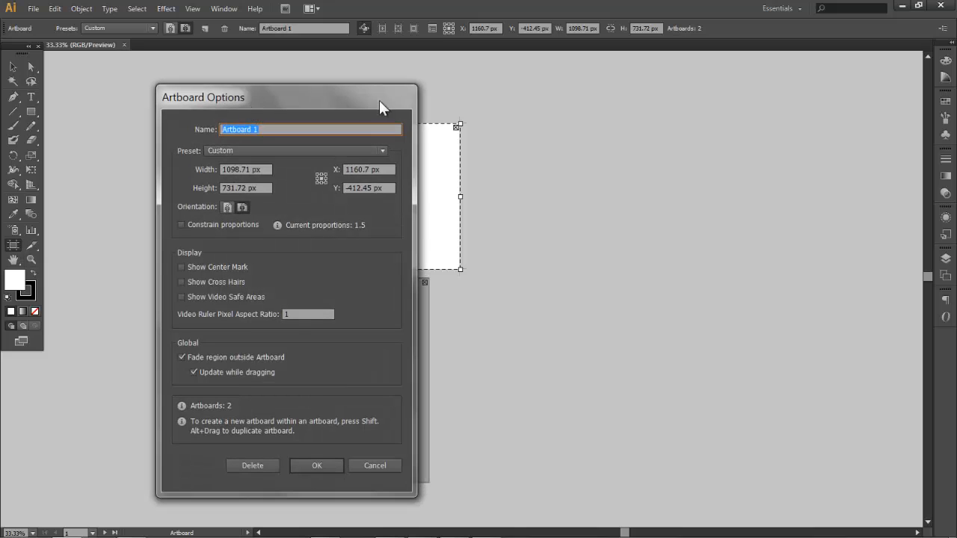
{"action": "left_click_drag", "start_coordinate": [290, 112], "coordinate": [614, 113]}
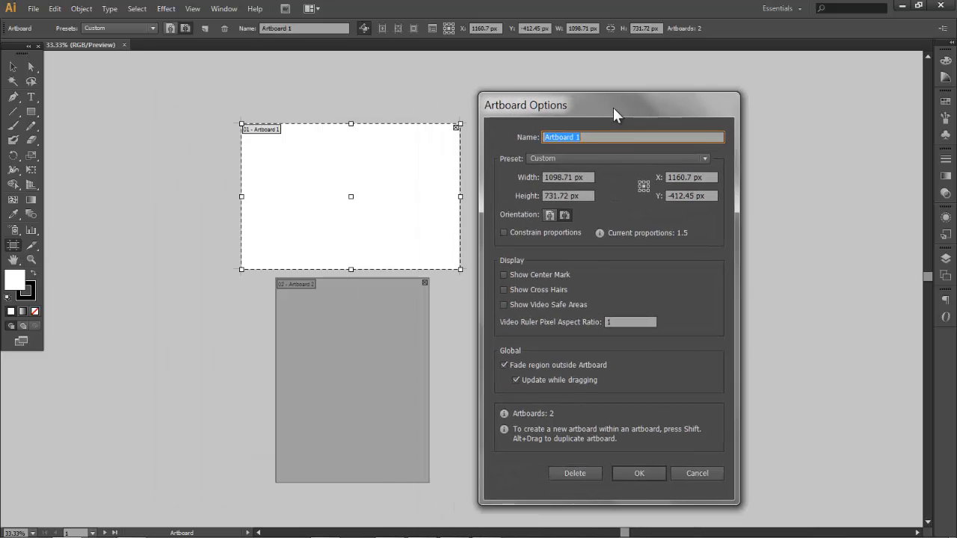
{"action": "left_click", "coordinate": [569, 159]}
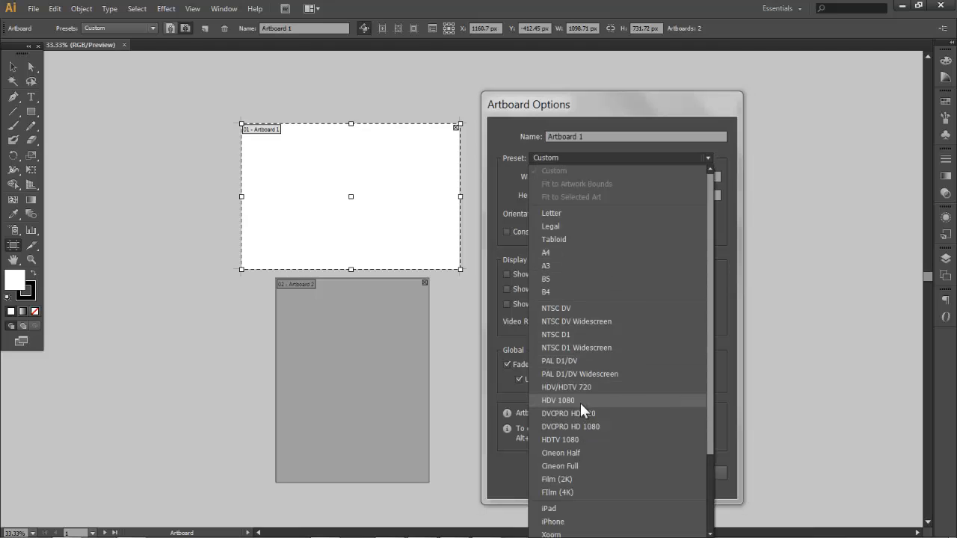
{"action": "left_click", "coordinate": [505, 198]}
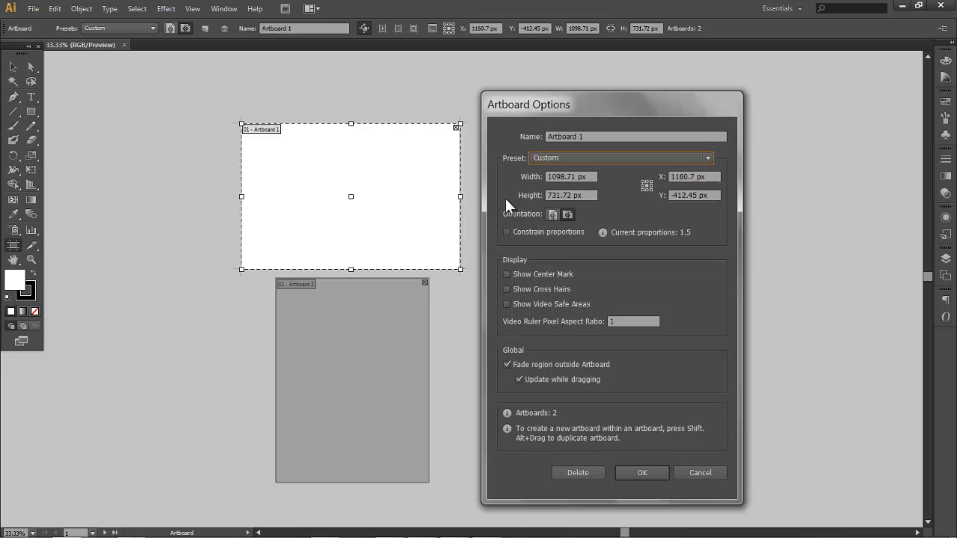
{"action": "left_click", "coordinate": [622, 468]}
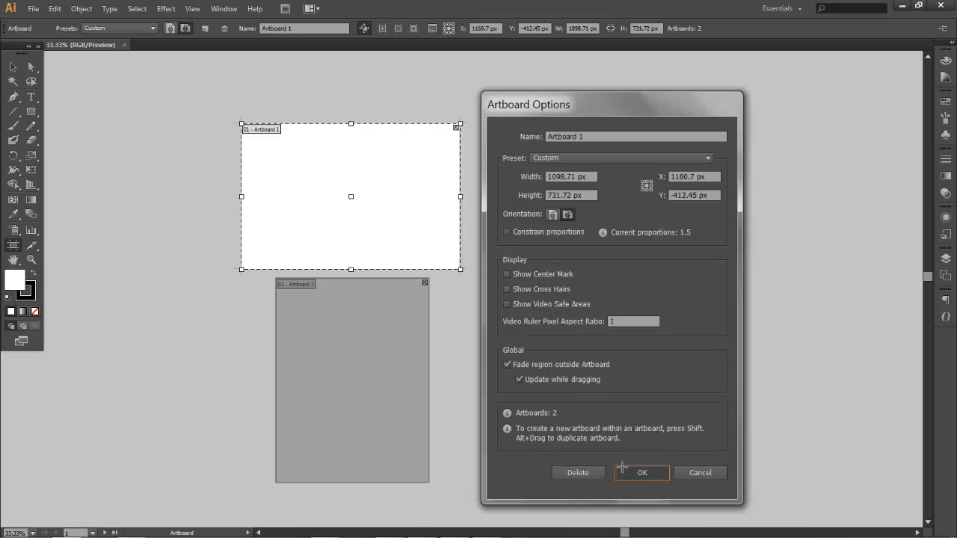
- Show the list of the document's artboards and select Artboard 2 and Artboard 1 alternately from it
{"action": "left_click", "coordinate": [944, 260]}
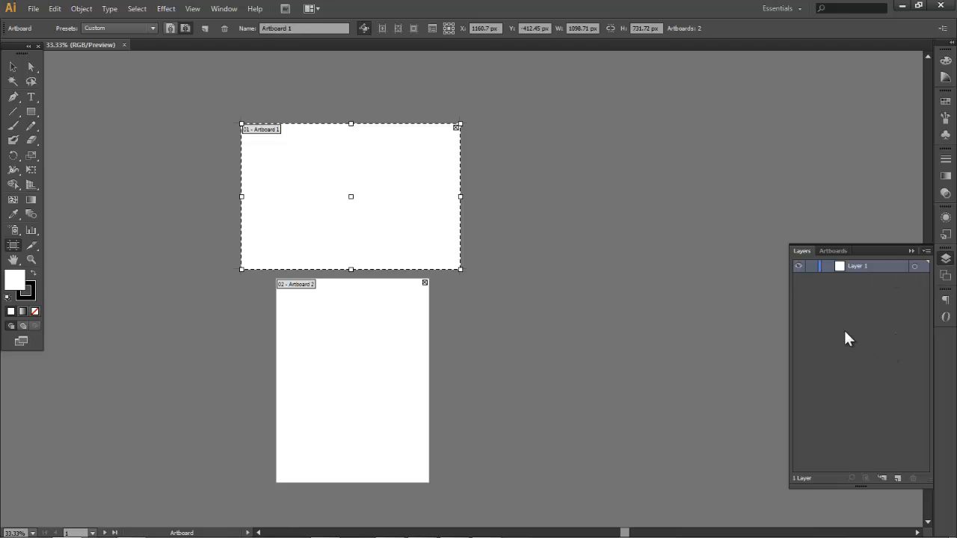
{"action": "left_click", "coordinate": [831, 250]}
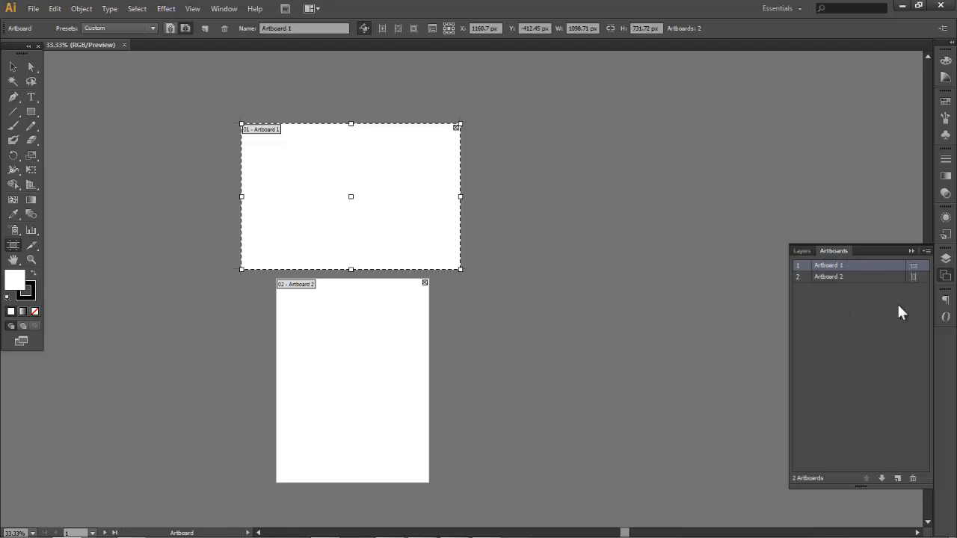
{"action": "left_click", "coordinate": [842, 278]}
{"action": "left_click", "coordinate": [843, 268]}
{"action": "left_click", "coordinate": [843, 279]}
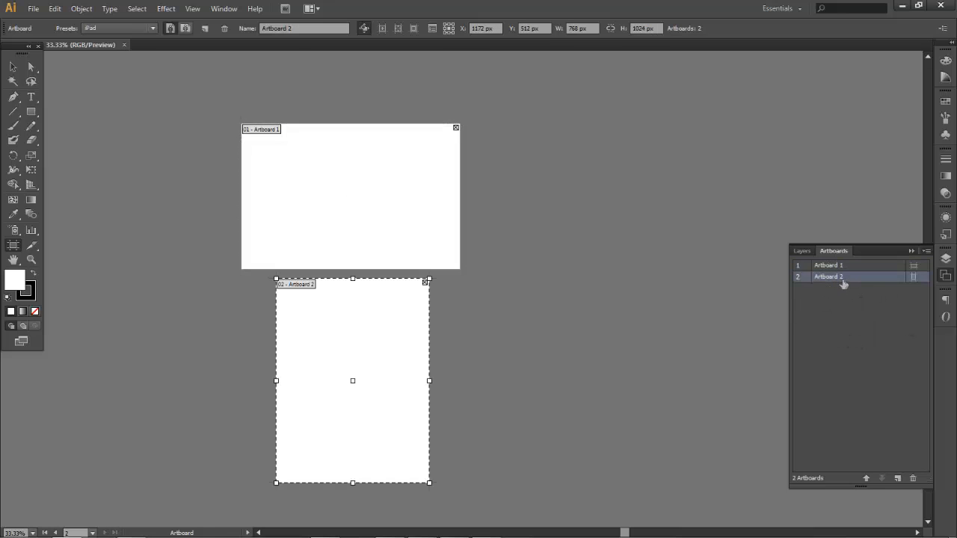
{"action": "left_click", "coordinate": [840, 268]}
- Fit Artboard 1 to the window from the artboard list, view its Artboard Options, and close them without changes
{"action": "double_click", "coordinate": [832, 267]}
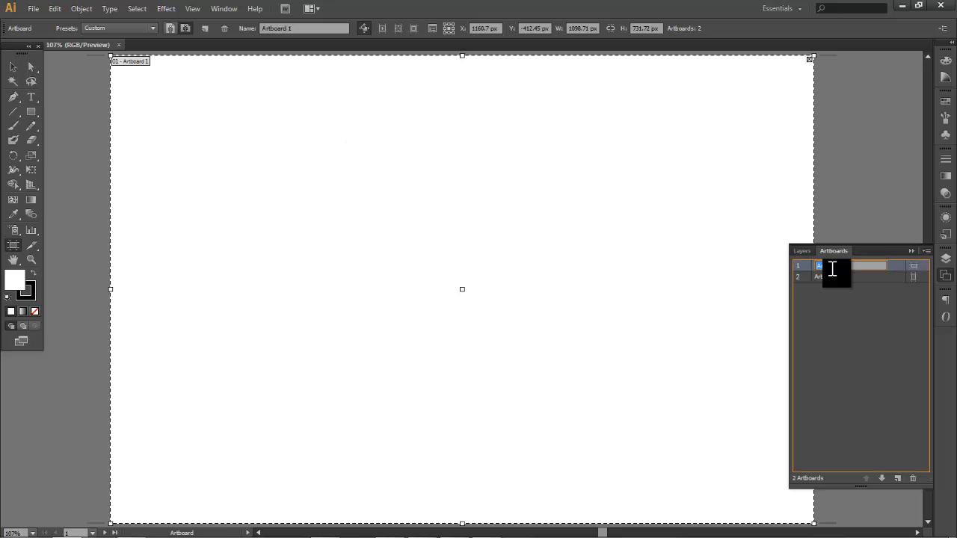
{"action": "left_click", "coordinate": [913, 267]}
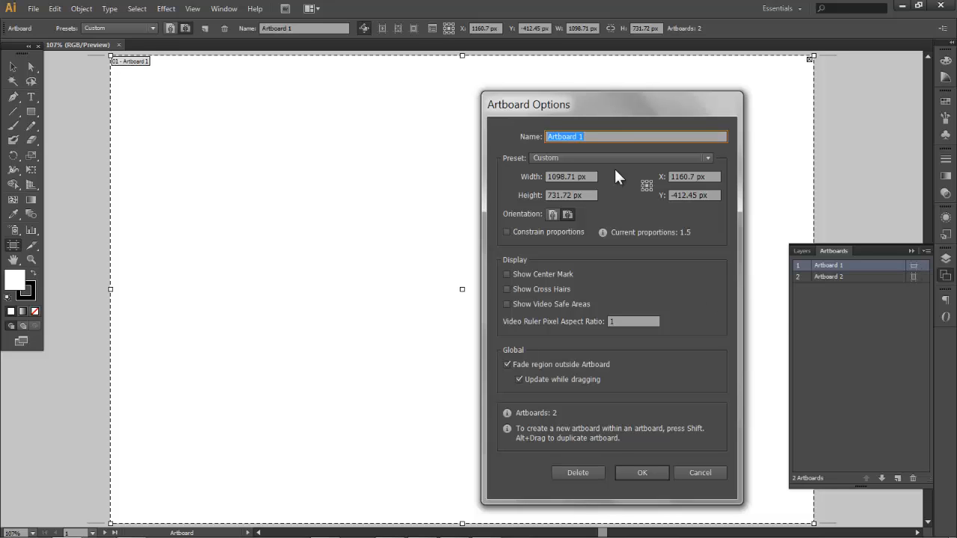
{"action": "left_click", "coordinate": [642, 471]}
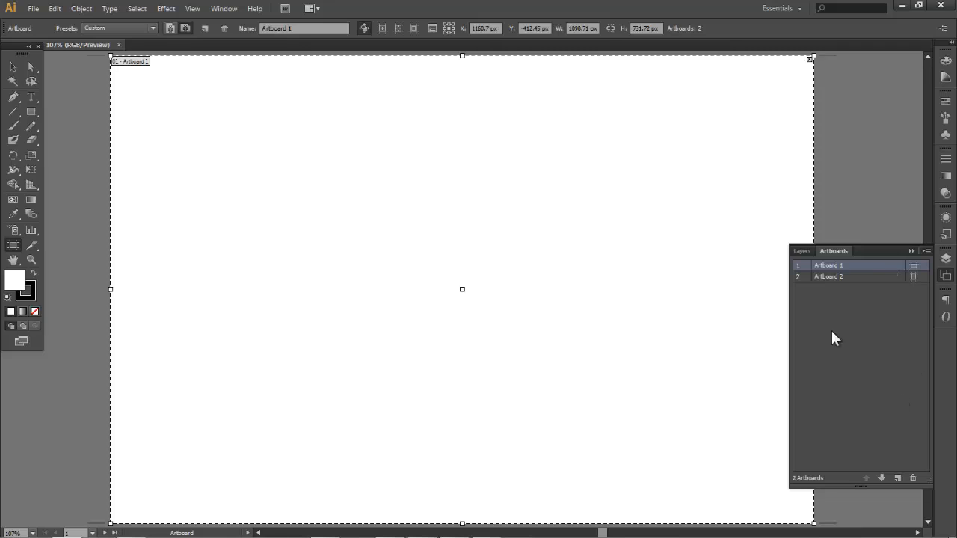
- Fit Artboard 2 to the window from the artboard list, view its Artboard Options, and cancel them
{"action": "left_click", "coordinate": [856, 279]}
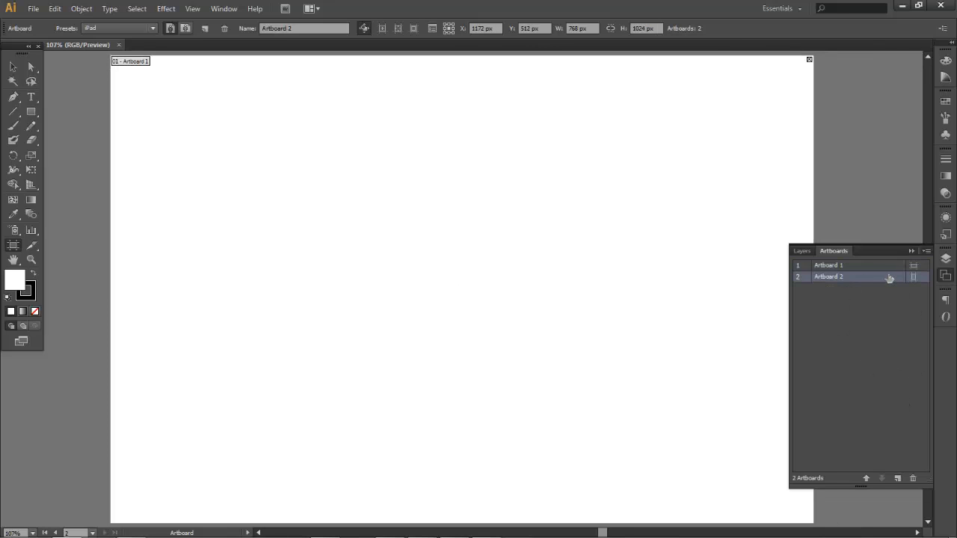
{"action": "double_click", "coordinate": [889, 278]}
{"action": "left_click", "coordinate": [913, 277]}
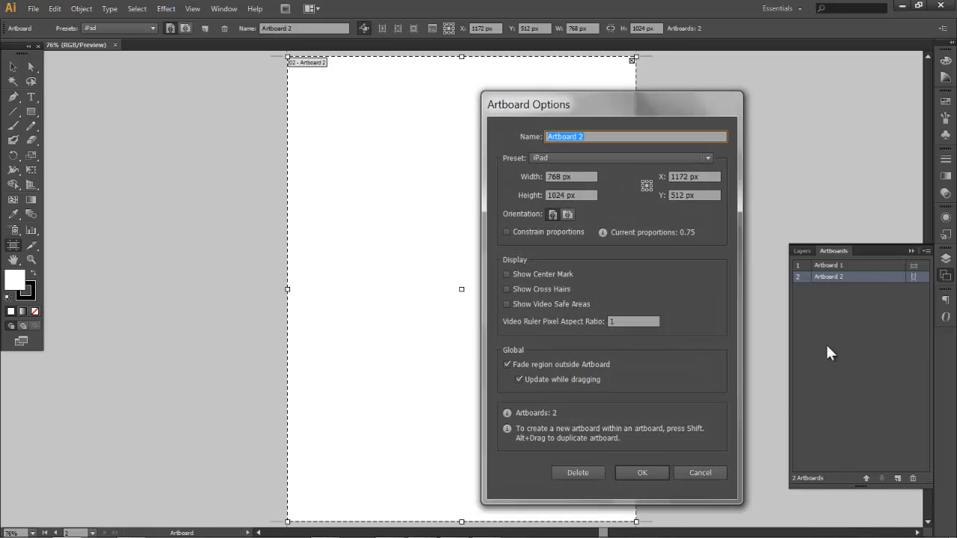
{"action": "left_click", "coordinate": [693, 466]}
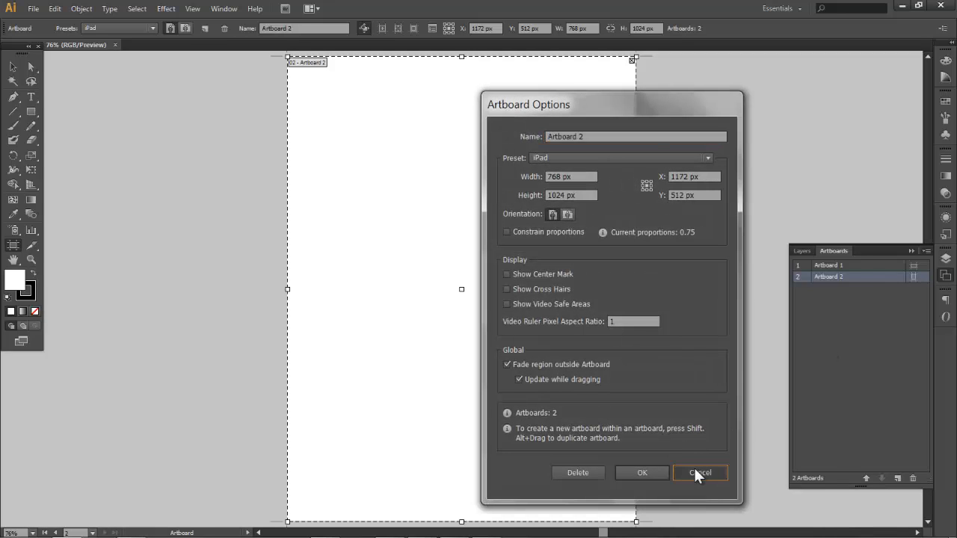
- Select Artboard 1, bring both artboards into view, and switch between the document's layer and artboard lists
{"action": "left_click", "coordinate": [800, 267]}
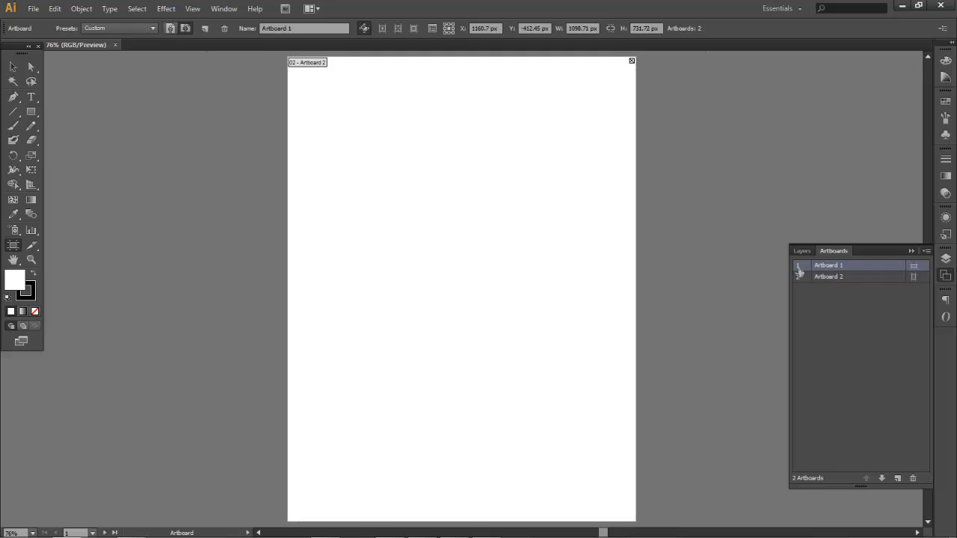
{"action": "key", "text": "ctrl+minus"}
{"action": "key", "text": "ctrl+minus"}
{"action": "key", "text": "ctrl+minus"}
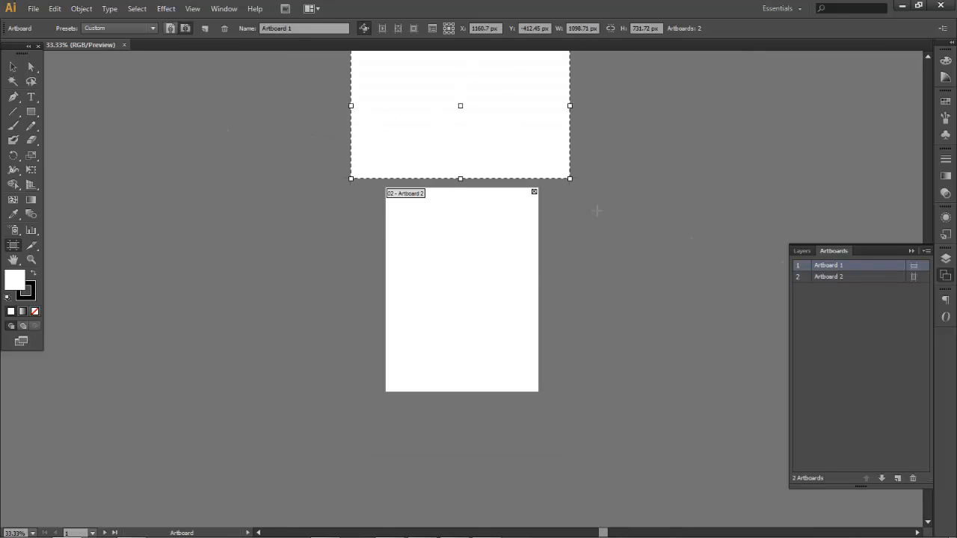
{"action": "scroll", "coordinate": [596, 211], "scroll_direction": "up", "scroll_amount": 3}
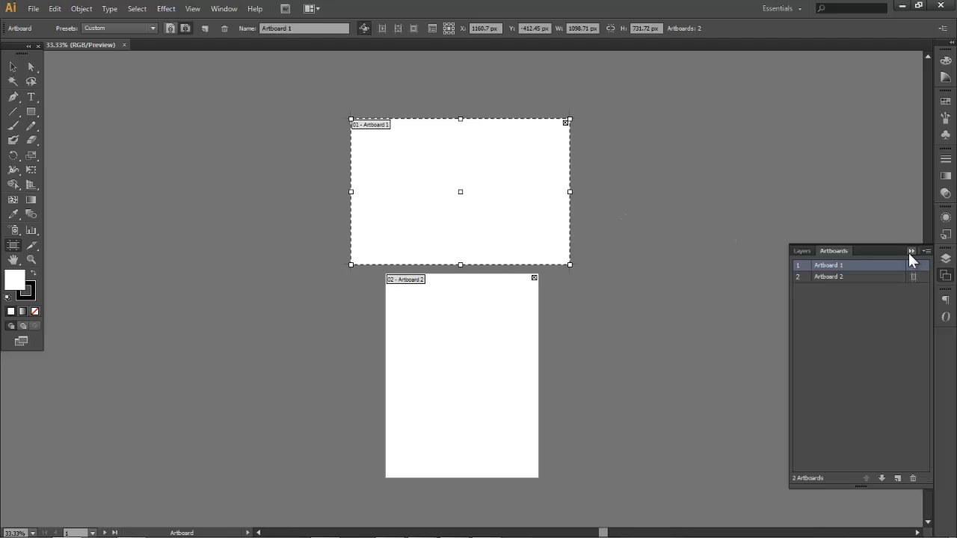
{"action": "left_click", "coordinate": [910, 252]}
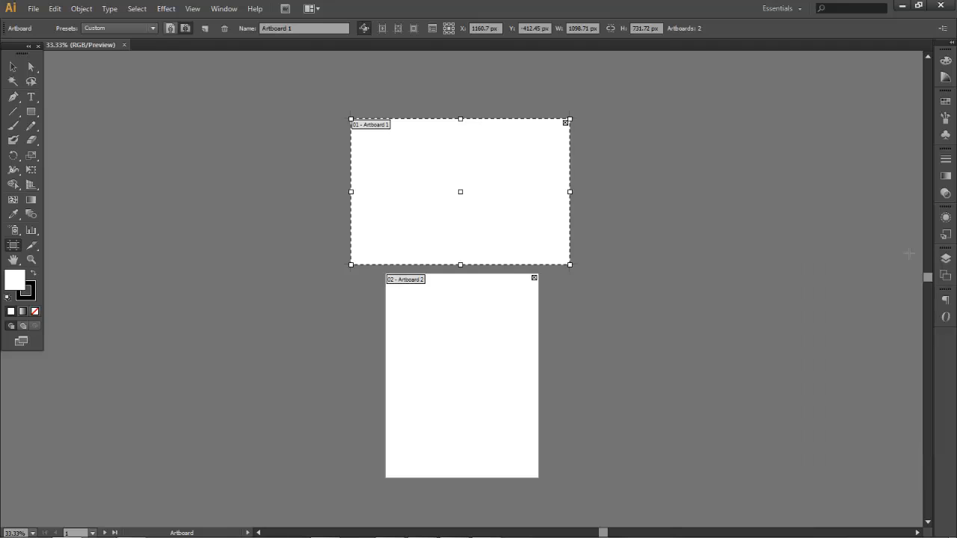
{"action": "left_click", "coordinate": [945, 259]}
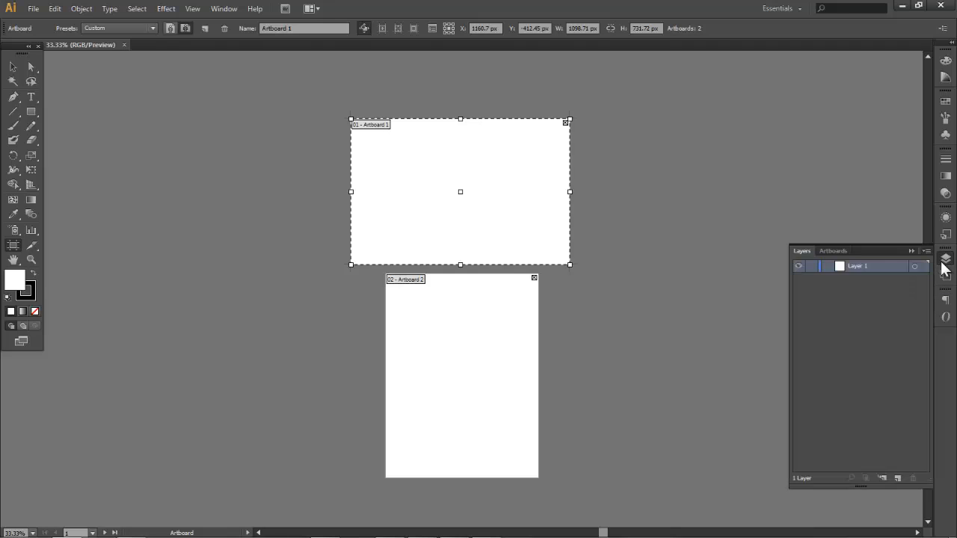
{"action": "left_click", "coordinate": [834, 252]}
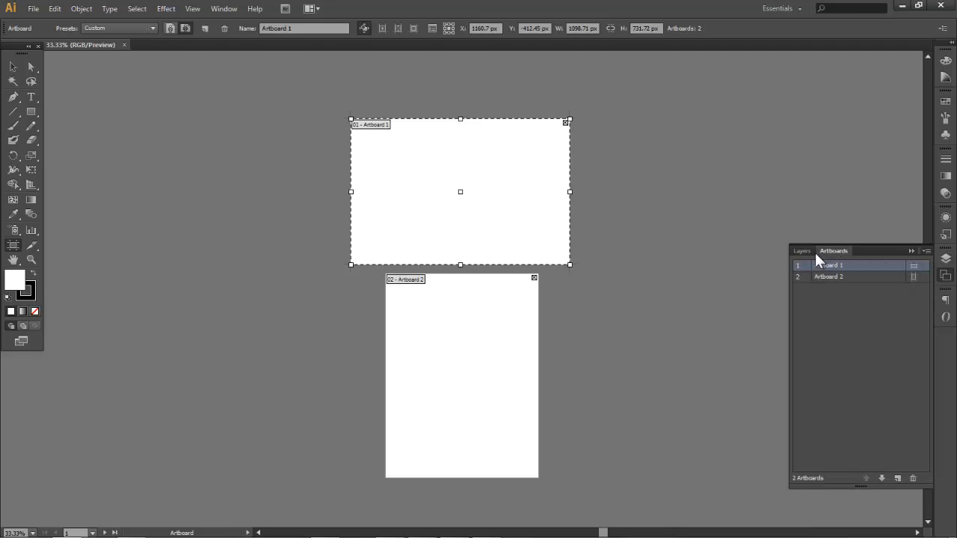
{"action": "left_click", "coordinate": [800, 250]}
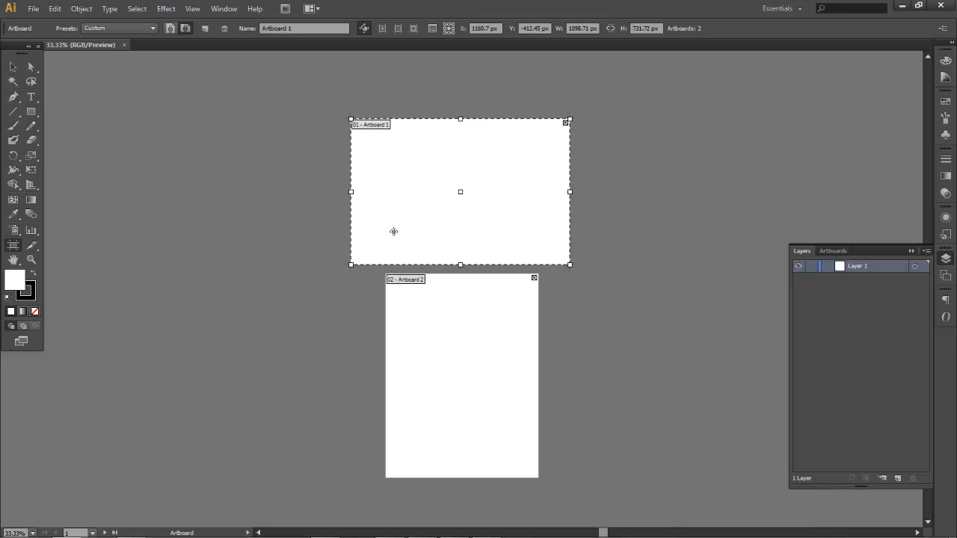
- Set Artboard 1's size to 1024 px wide by 768 px high and move it to about X 1158 px, Y -475 px
{"action": "double_click", "coordinate": [15, 244]}
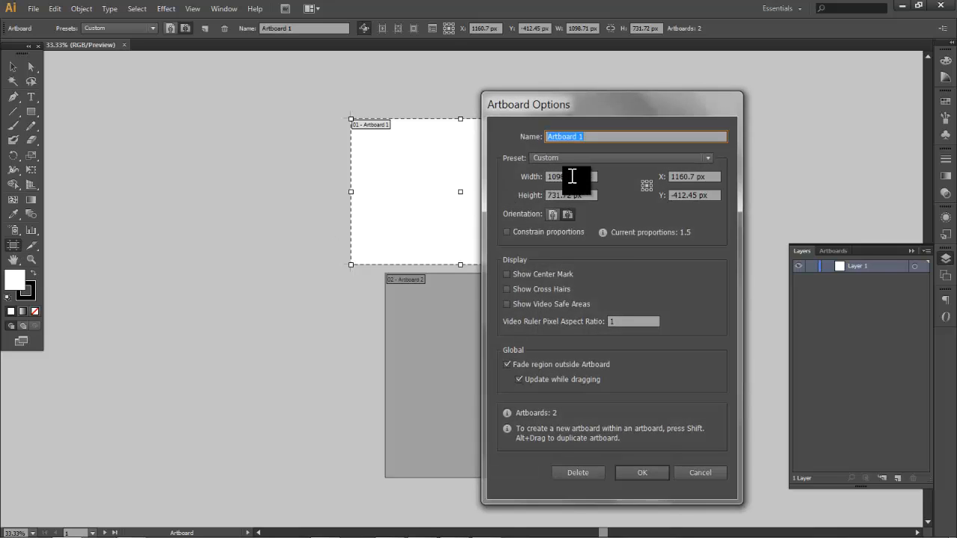
{"action": "double_click", "coordinate": [572, 176]}
{"action": "type", "text": "1024"}
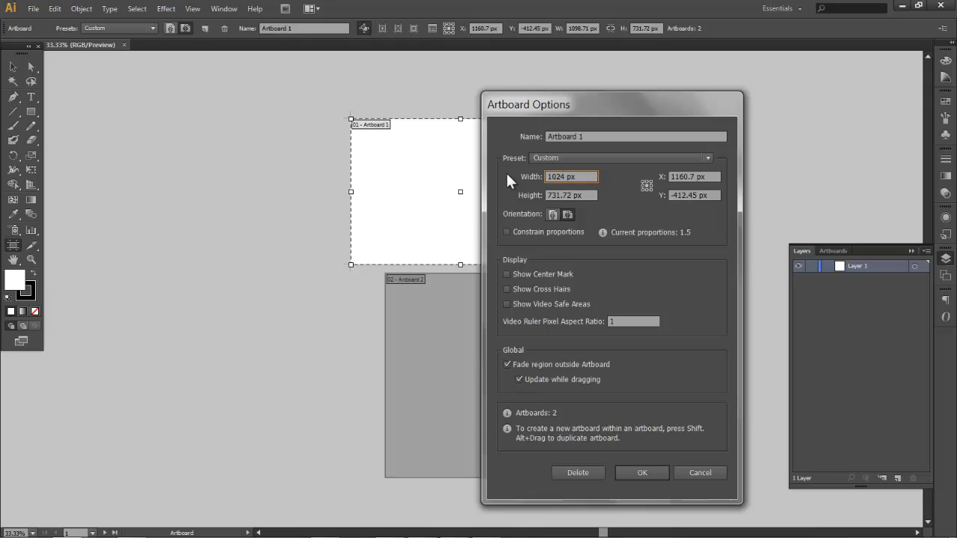
{"action": "double_click", "coordinate": [572, 192]}
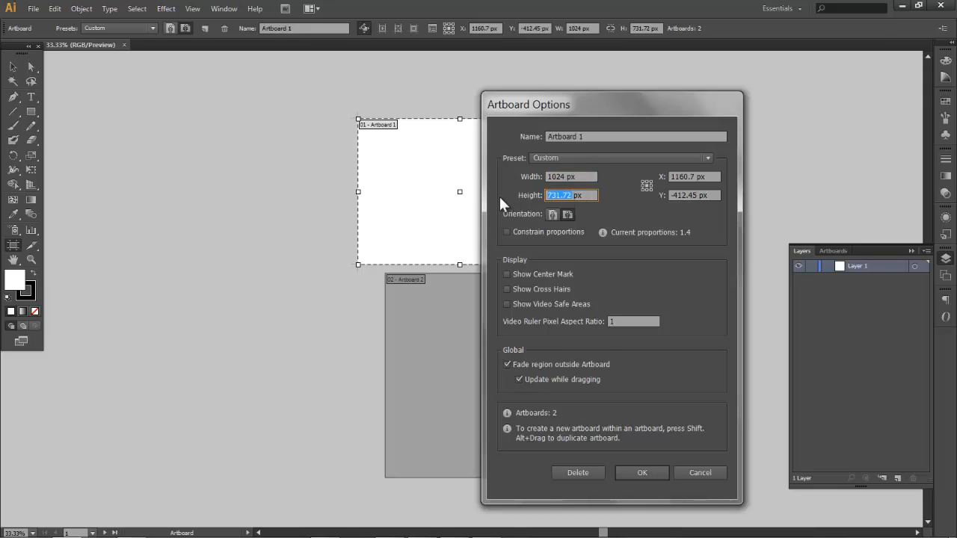
{"action": "type", "text": "768"}
{"action": "left_click", "coordinate": [631, 473]}
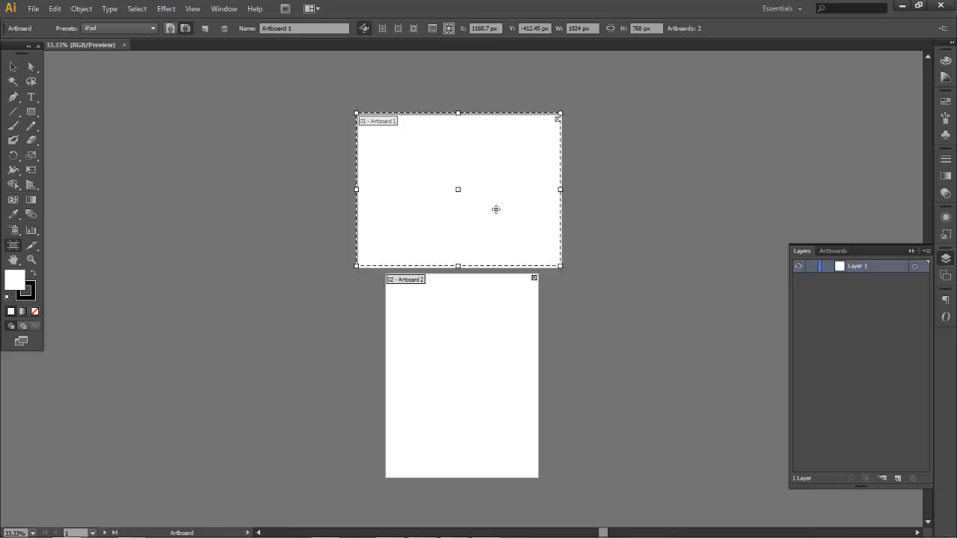
{"action": "left_click_drag", "start_coordinate": [496, 210], "coordinate": [510, 201]}
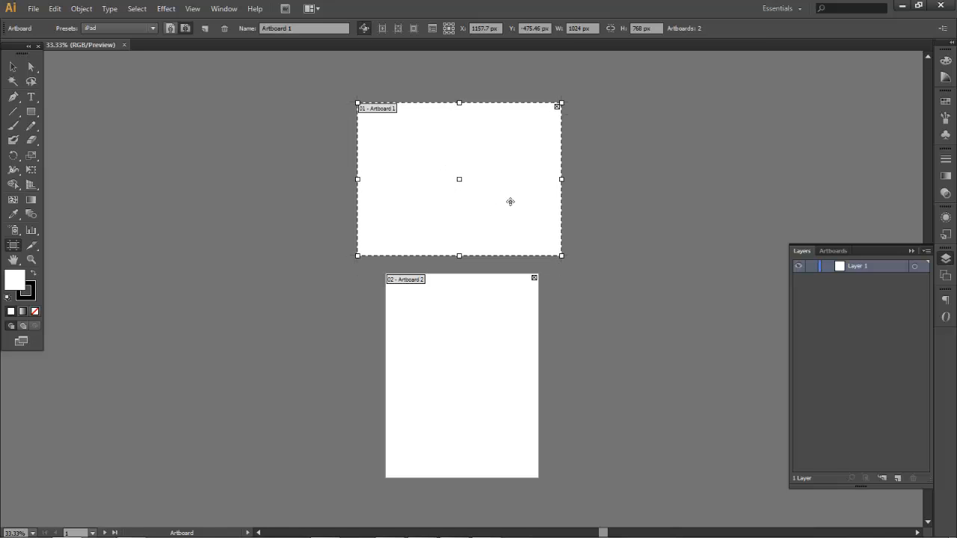